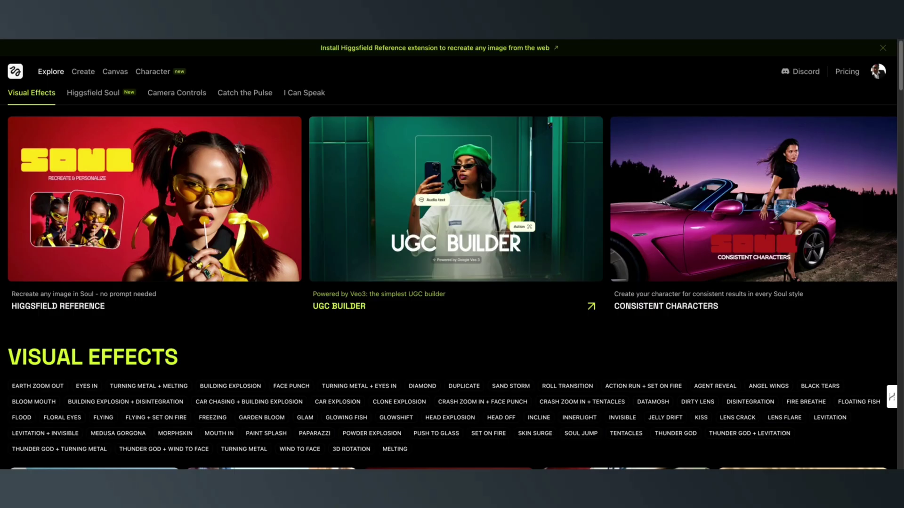
Step: Open the Speak video creator and bring up the voice list for generating its audio
mouse_move(91, 79)
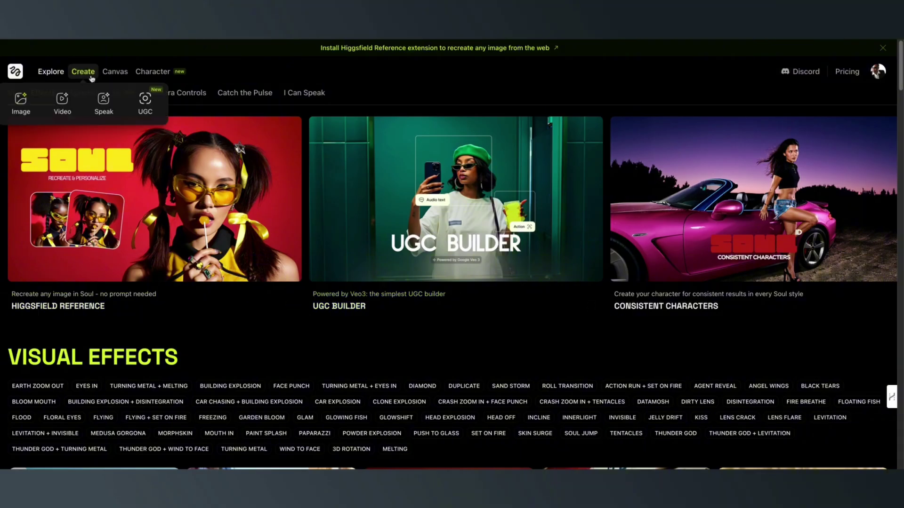
click(106, 106)
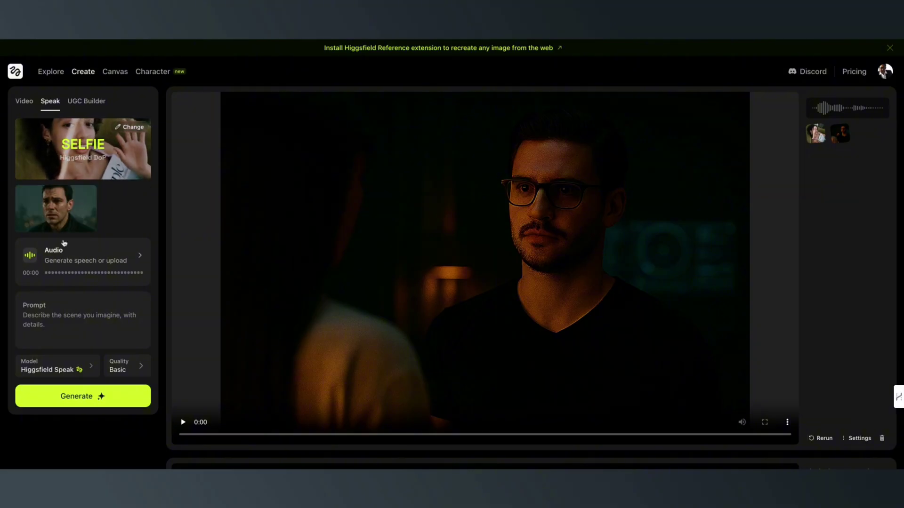
click(69, 258)
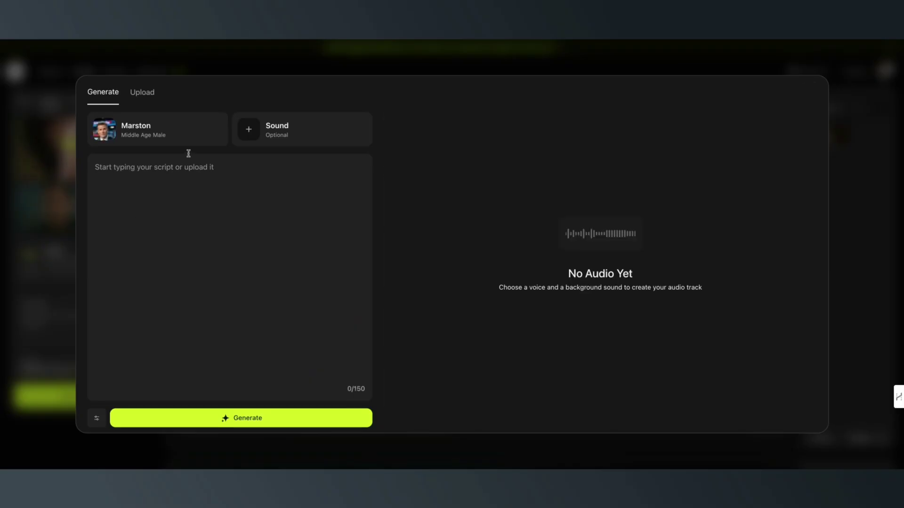
mouse_move(225, 139)
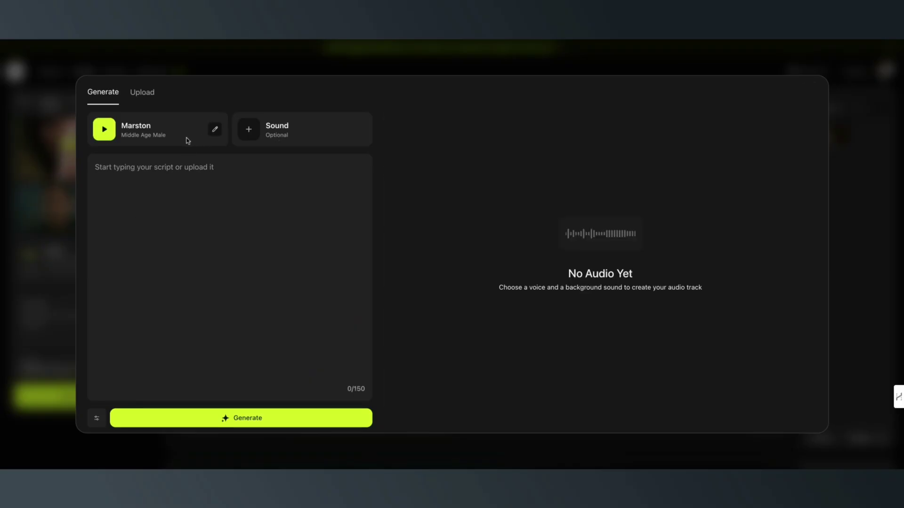
mouse_move(175, 141)
click(176, 140)
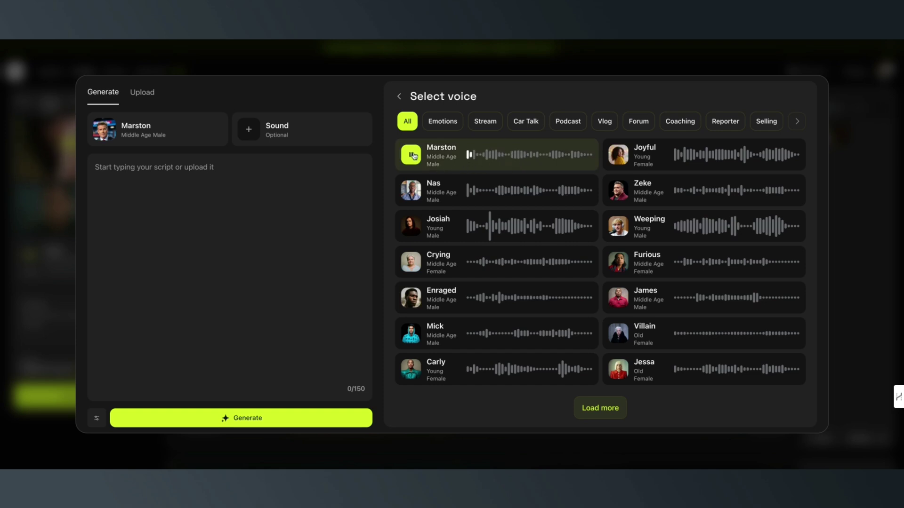
Step: Preview the Nas, Josiah, Crying, Enraged, Mick, James, Weeping and Zeke voice samples and load more voices
click(411, 198)
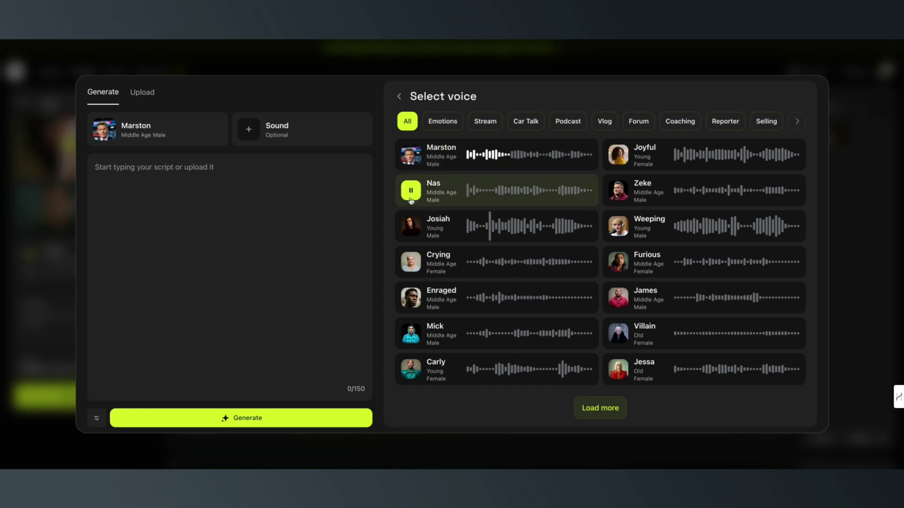
click(411, 228)
click(408, 266)
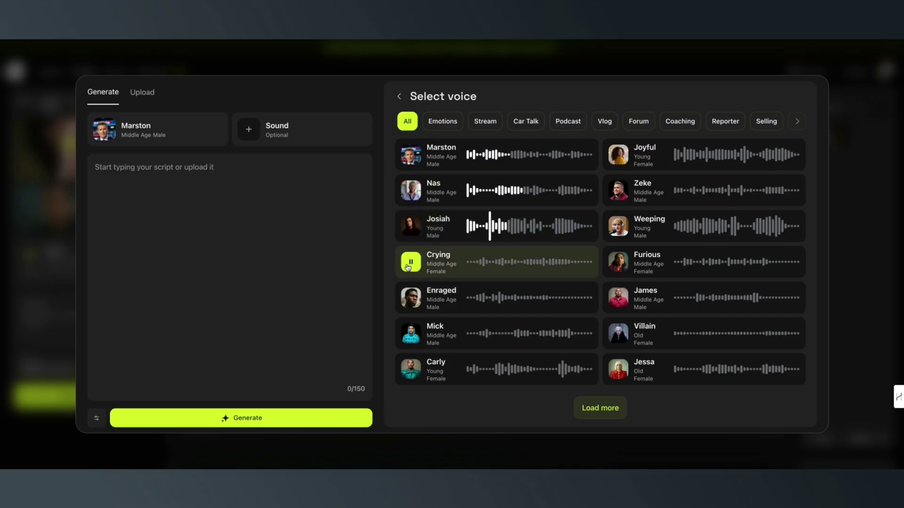
click(409, 306)
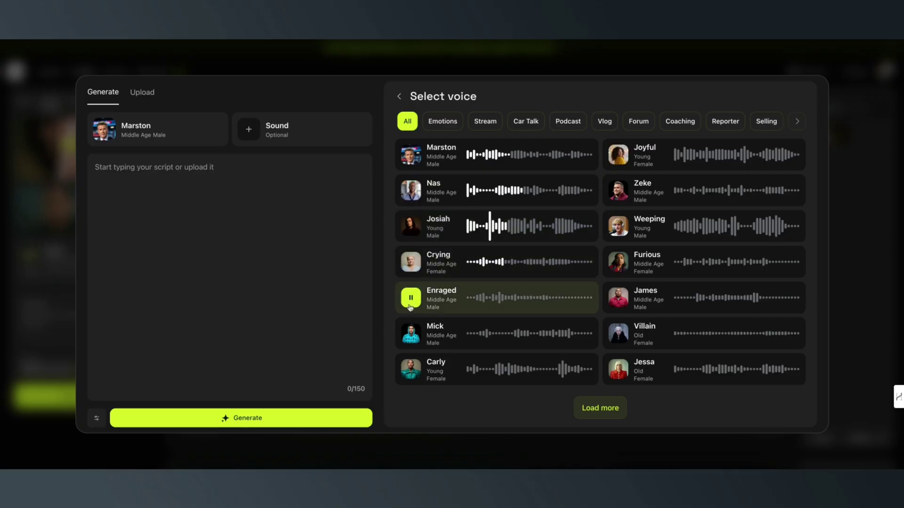
click(412, 335)
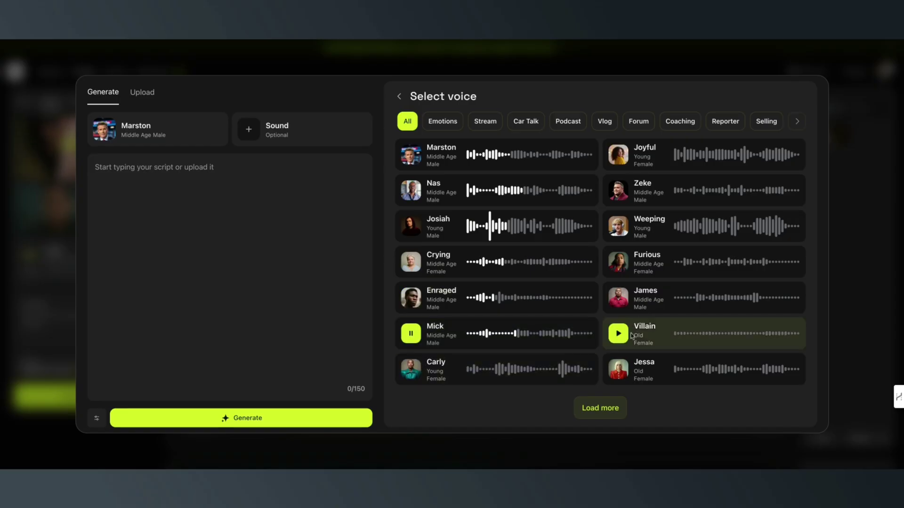
click(619, 300)
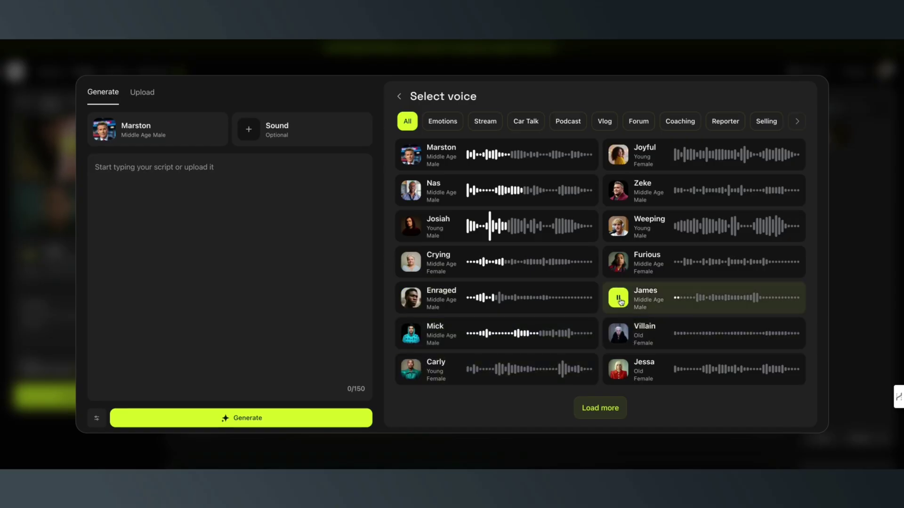
click(618, 230)
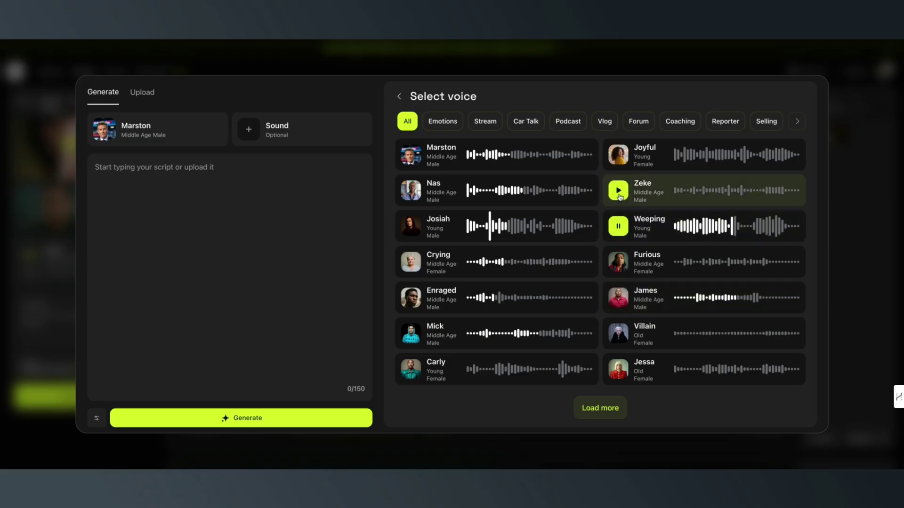
click(619, 193)
click(598, 415)
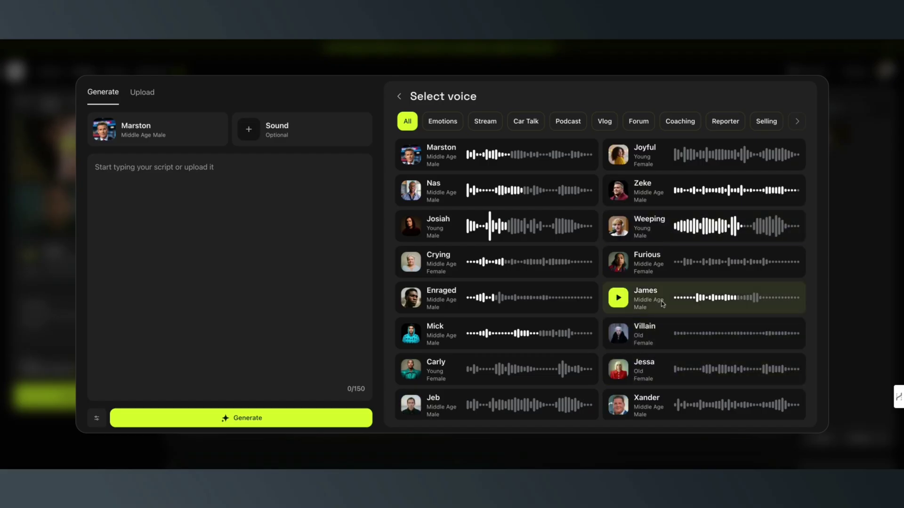
Step: Choose the Zeke voice and enter the script "I should've fought for you when it still mattered."
click(666, 189)
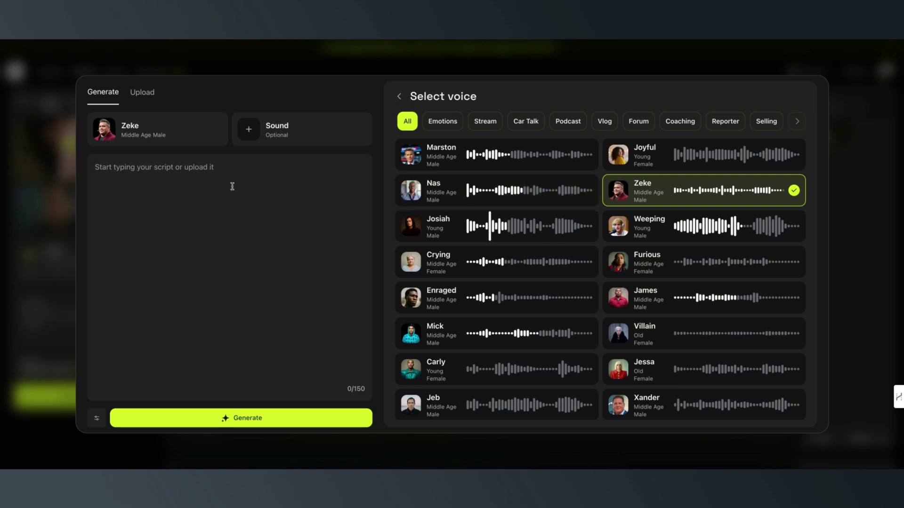
text(I should've fought for you when it still mattered.)
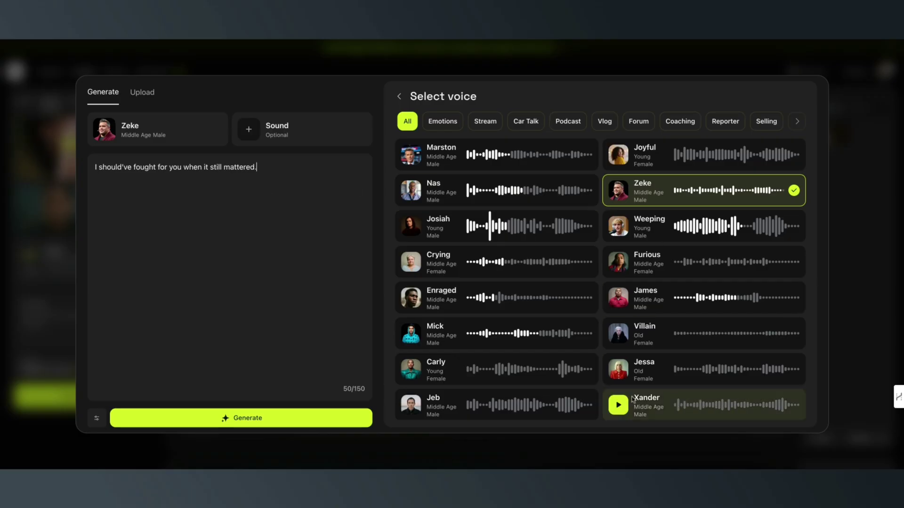
Step: Listen to the Daniel, Strange, Emery and Jeb samples among the additional voices
scroll(625, 393, down, 5)
click(618, 261)
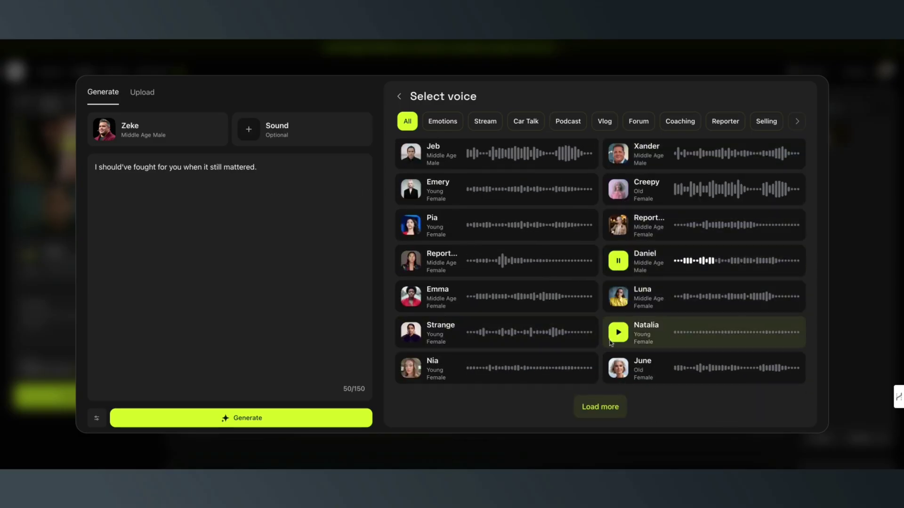
click(412, 333)
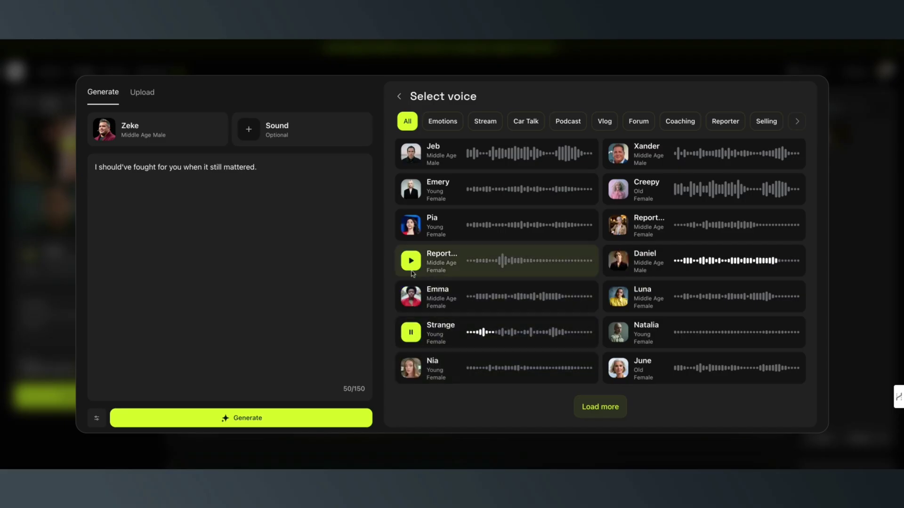
scroll(421, 299, up, 1)
click(411, 227)
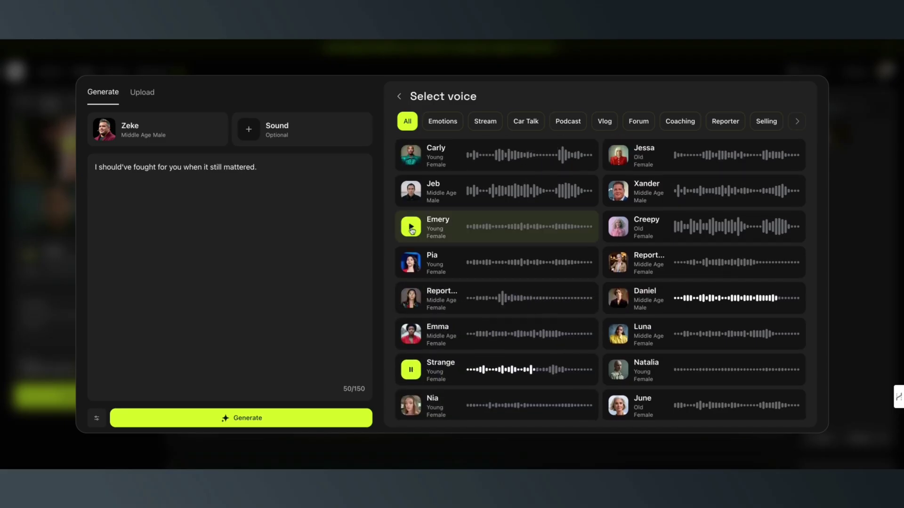
click(415, 191)
scroll(518, 306, up, 3)
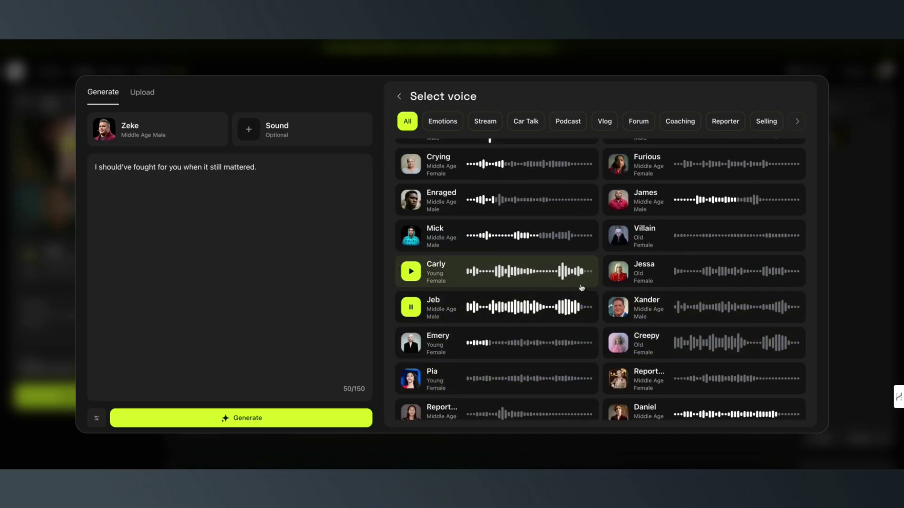
scroll(621, 249, up, 3)
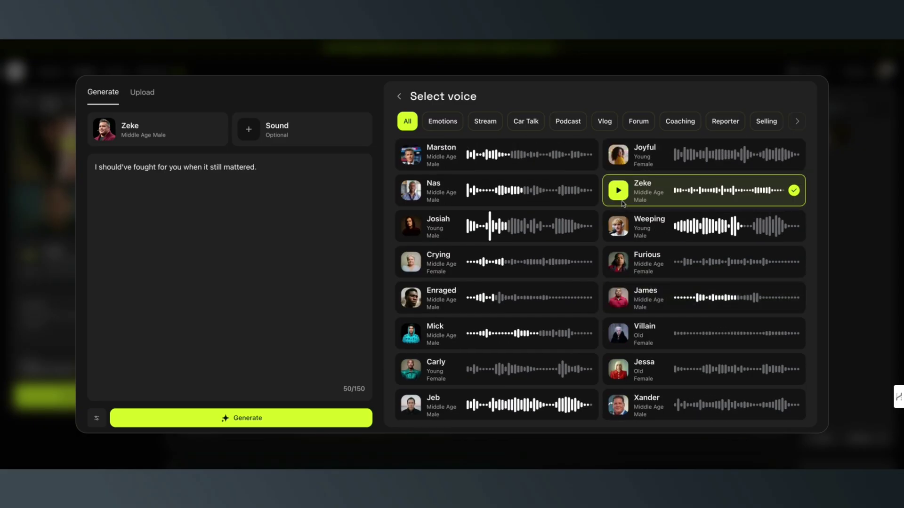
Step: Filter the voices to the Emotions category and listen to the James and Weeping samples
click(441, 127)
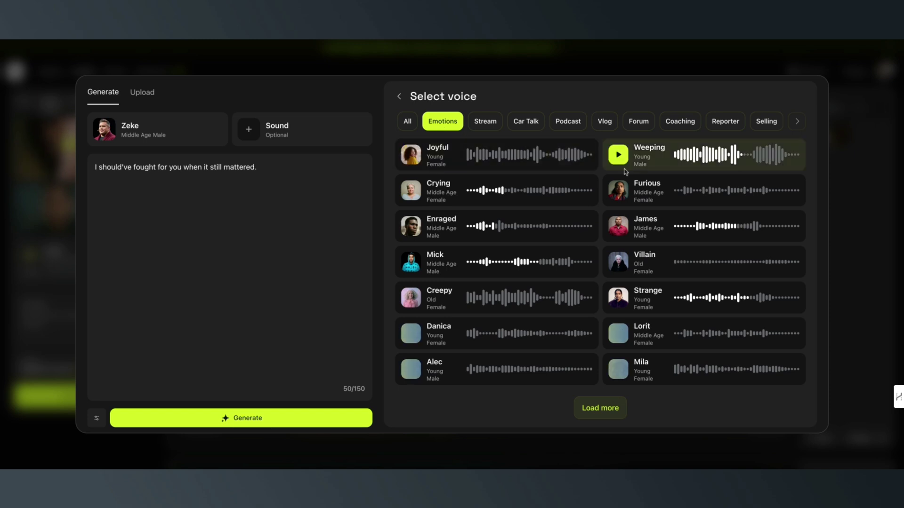
mouse_move(609, 228)
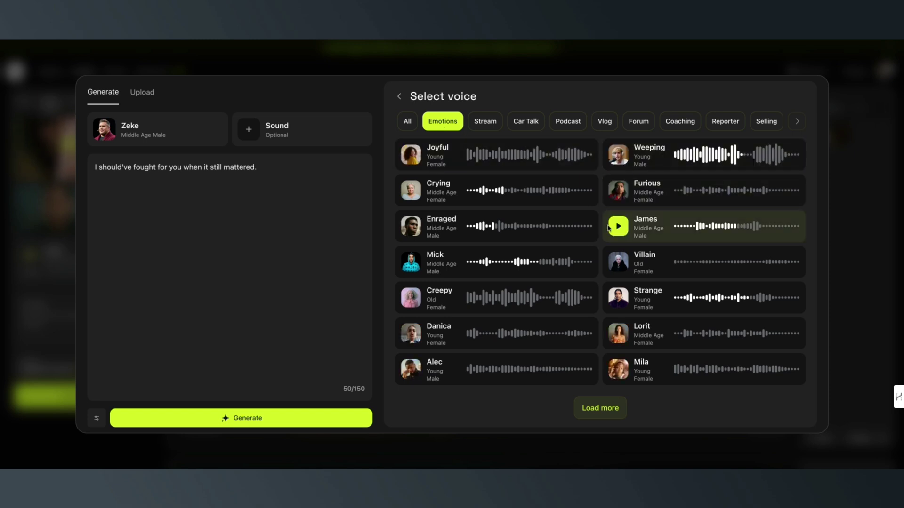
mouse_move(460, 364)
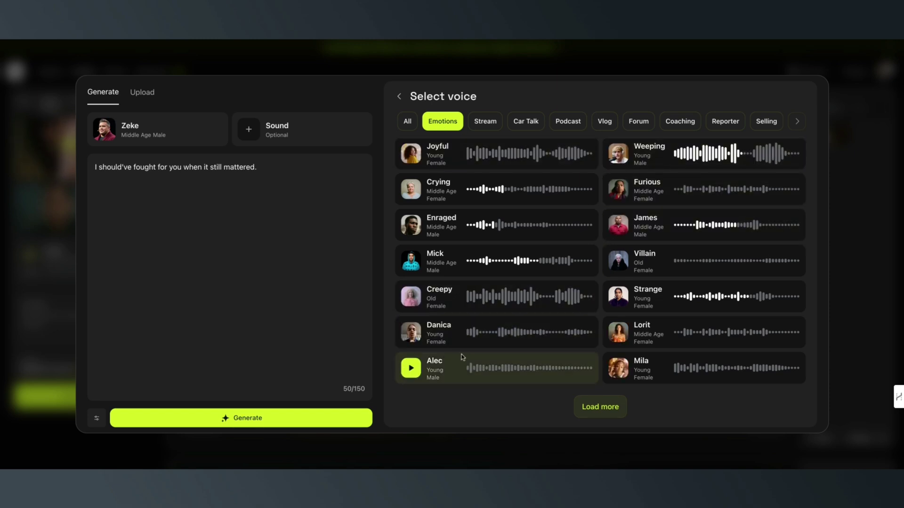
mouse_move(666, 274)
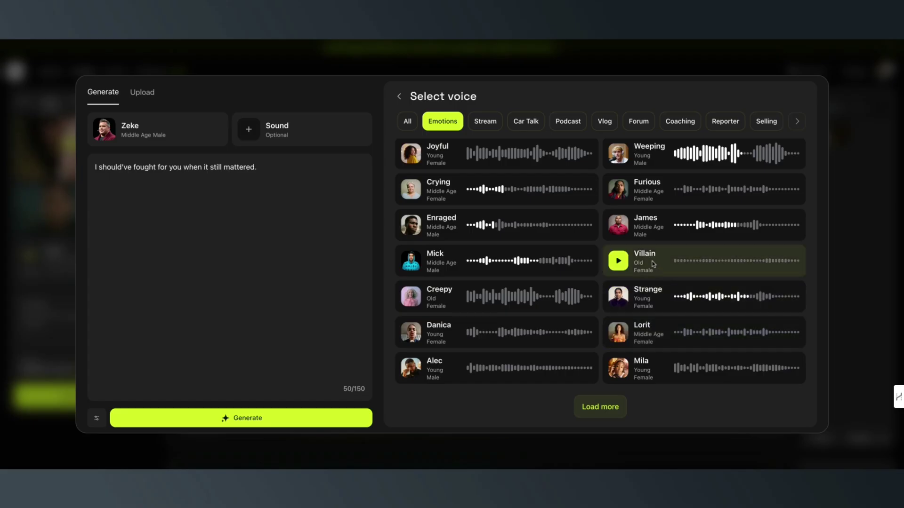
click(619, 227)
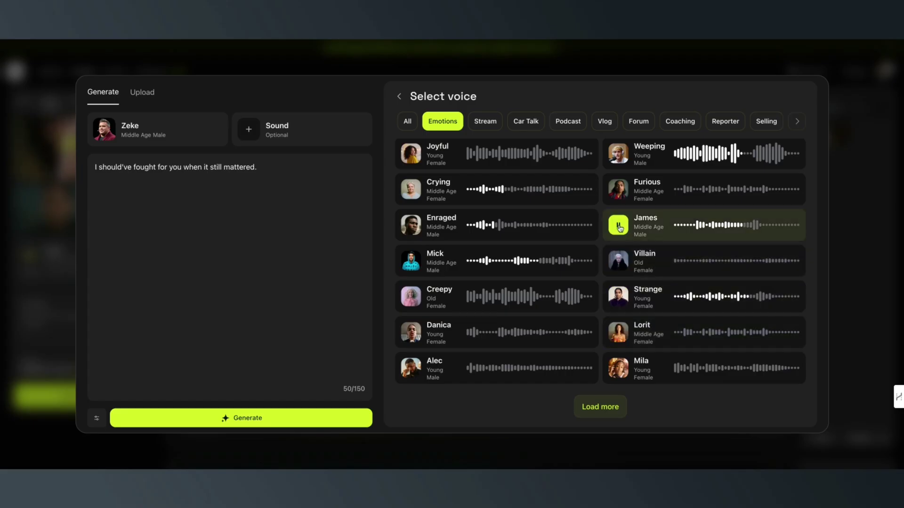
click(618, 157)
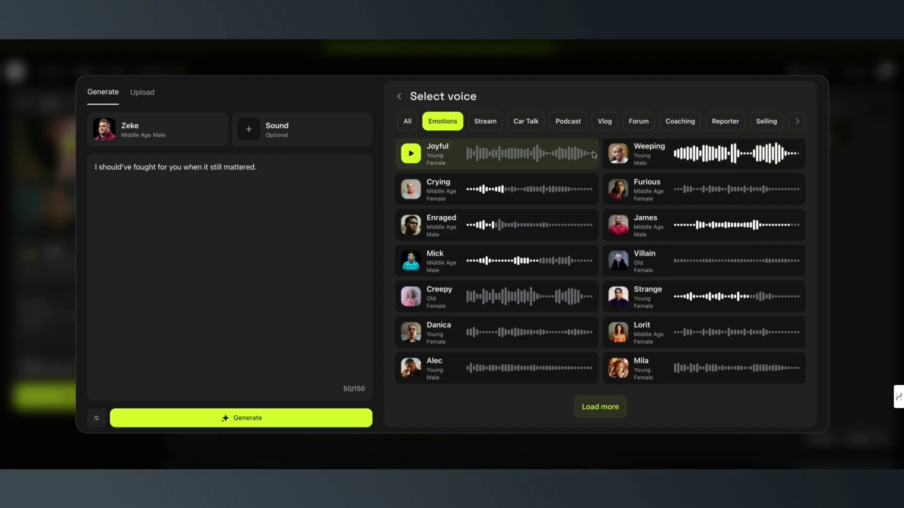
Step: Compare Zeke, Marston and Nas in the full voice list and select Nas as the voice
click(407, 121)
click(620, 190)
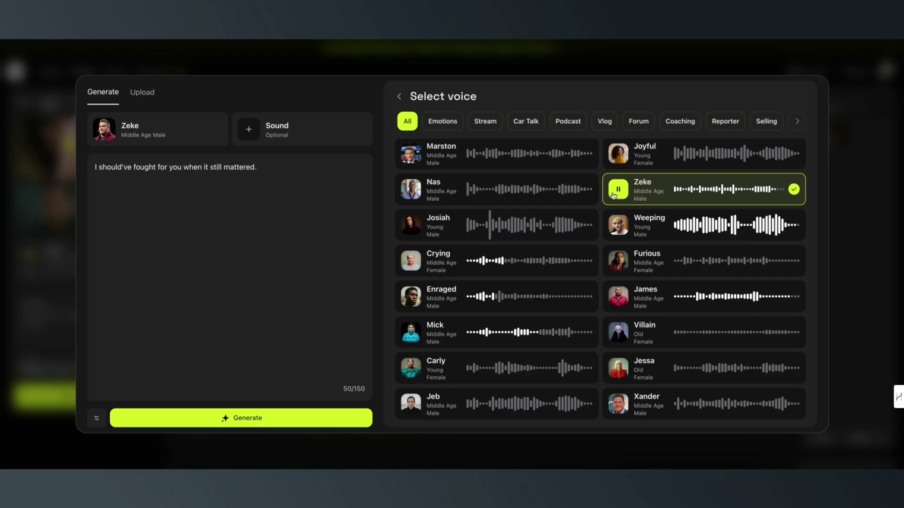
click(455, 162)
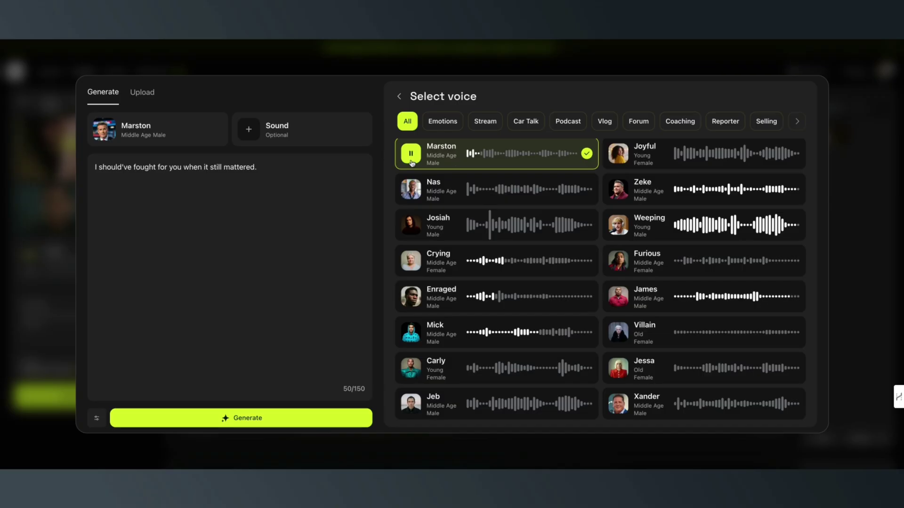
click(410, 190)
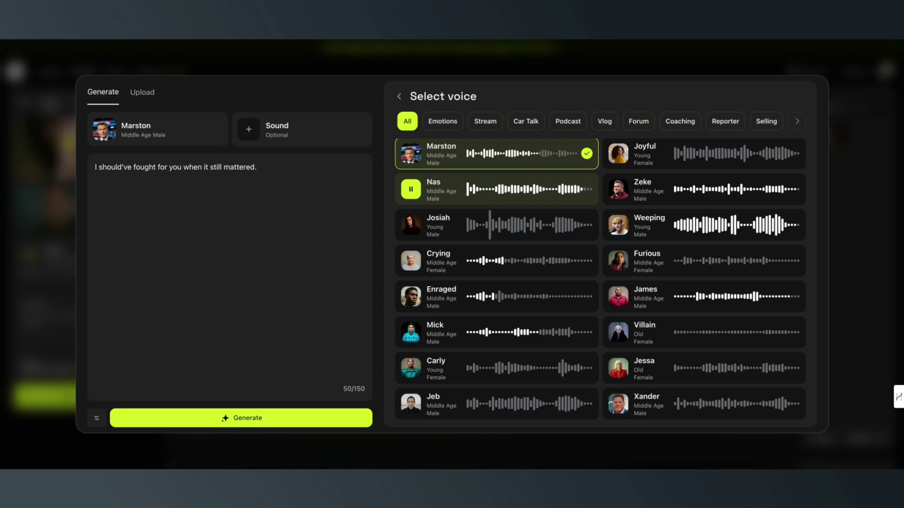
click(518, 189)
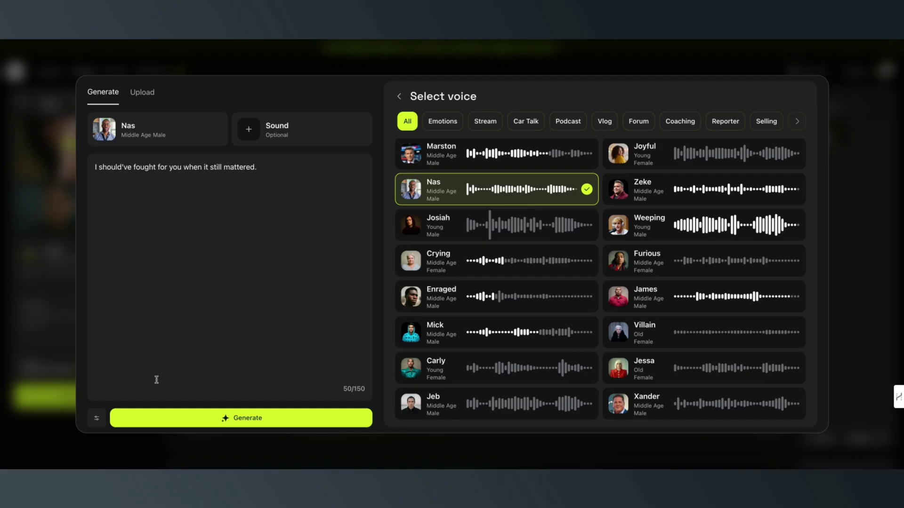
Step: Review the voice settings for speed, stability, similarity and style
click(97, 418)
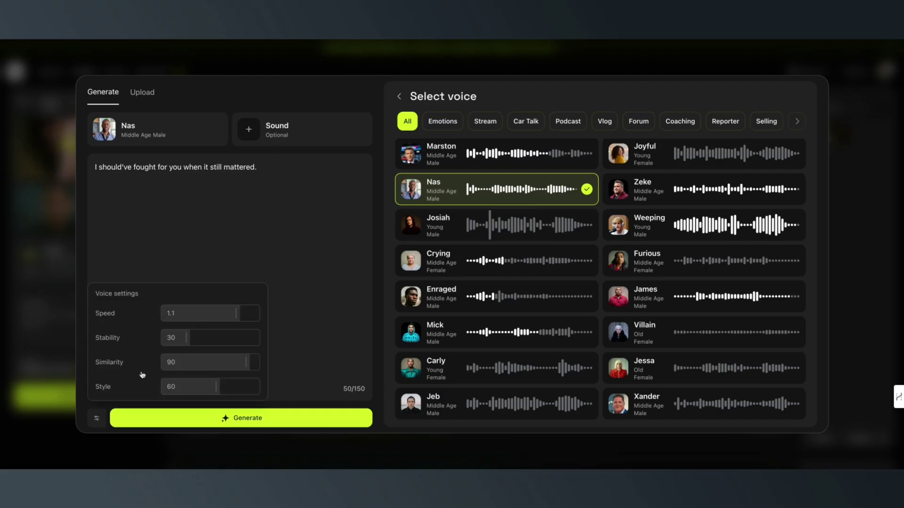
click(326, 320)
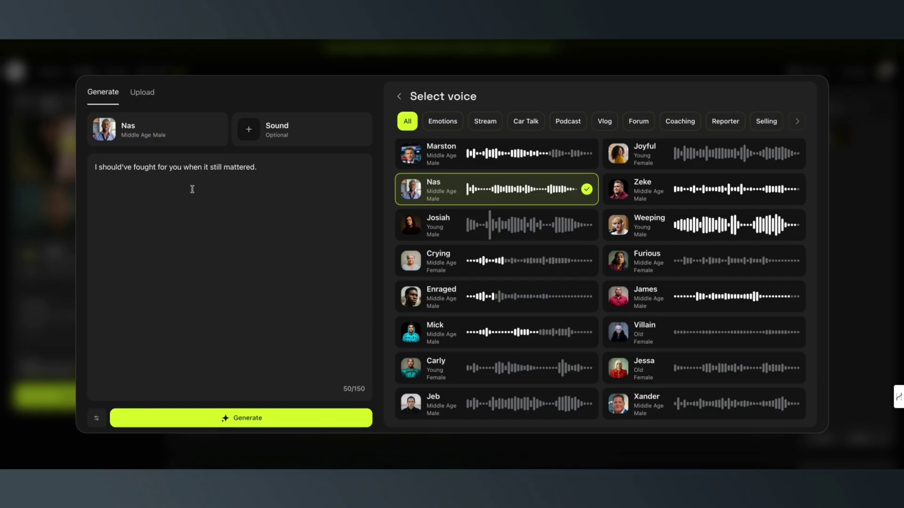
Step: Listen to Marston again, then set the voice to Zeke and play its sample
mouse_move(408, 159)
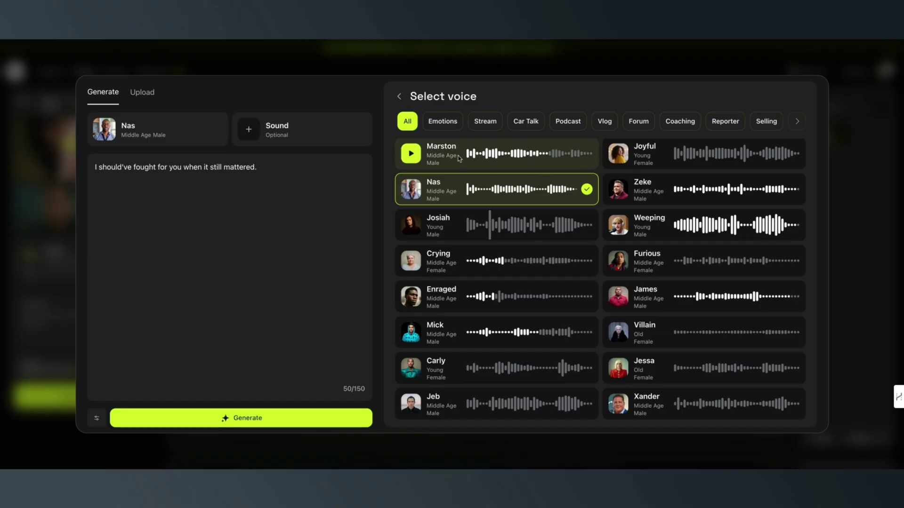
click(409, 159)
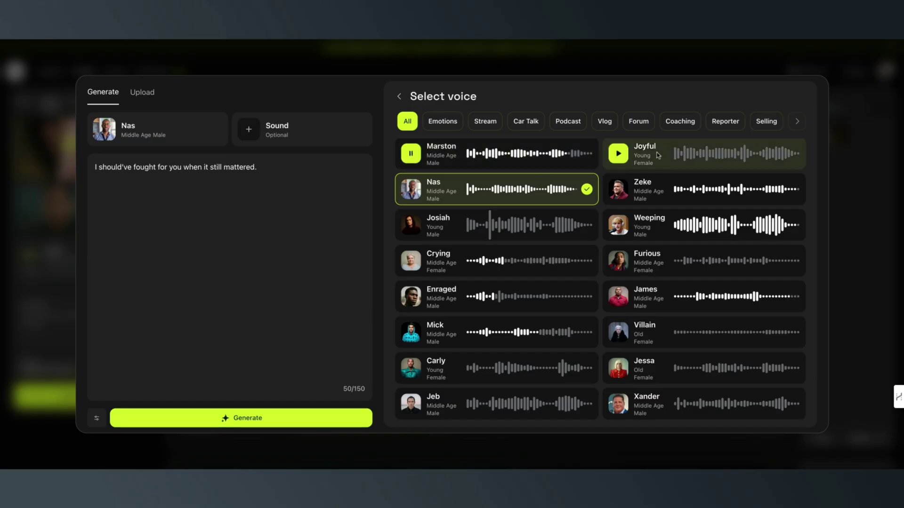
click(673, 193)
click(622, 192)
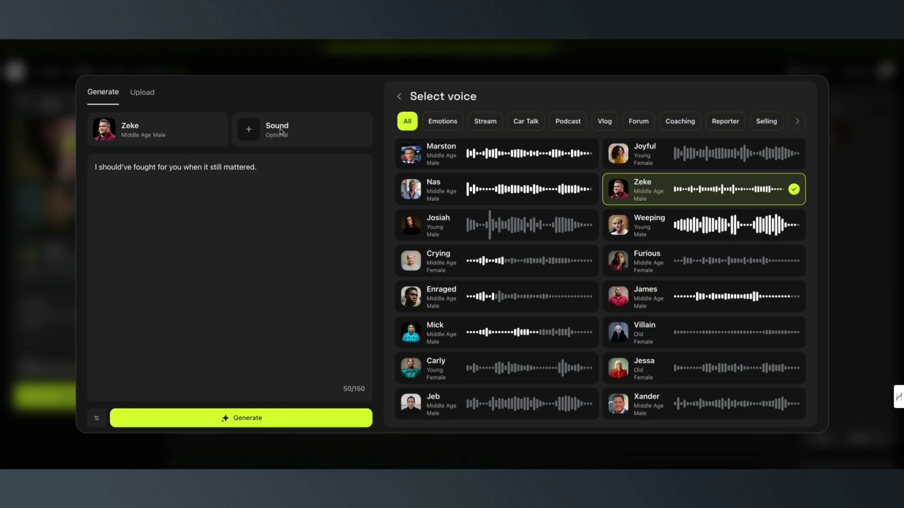
Step: Add Rain (Light Drops) as the background sound for the speech
click(250, 131)
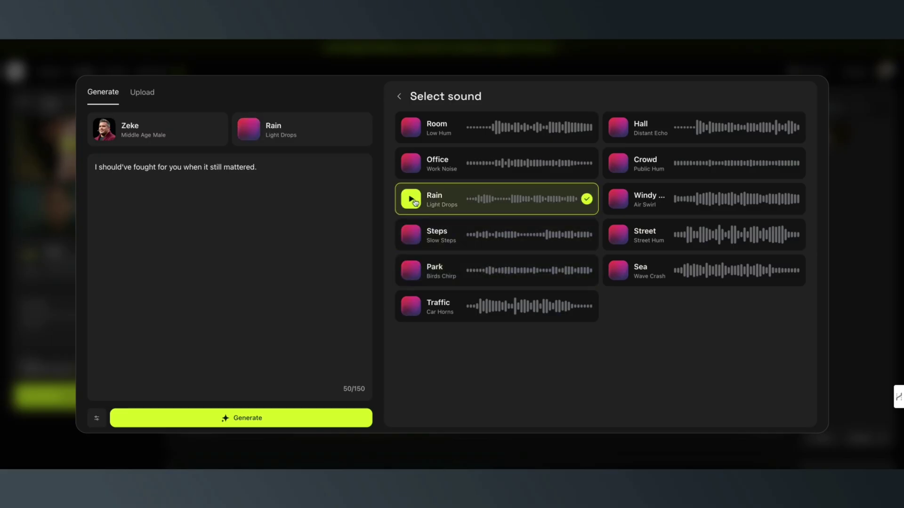
Step: Generate the Zeke and Rain speech from the script and use the resulting clip as the video's audio
click(311, 426)
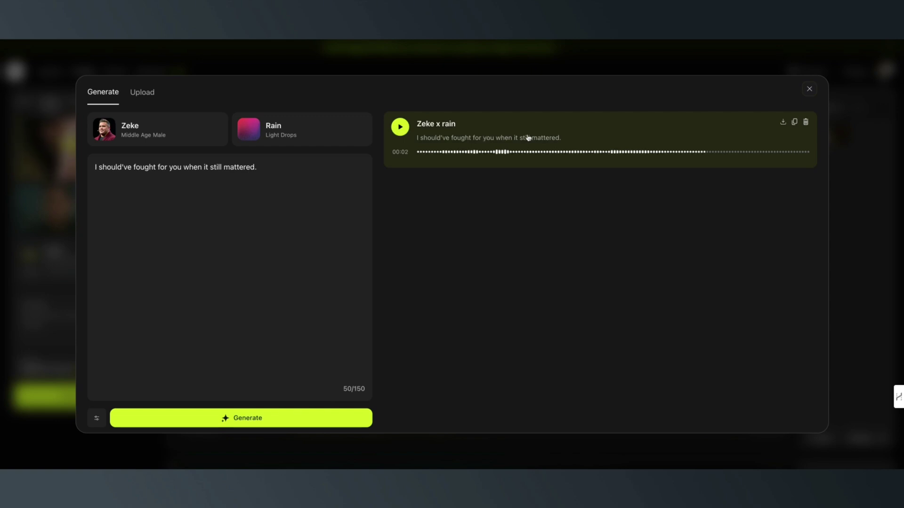
click(430, 155)
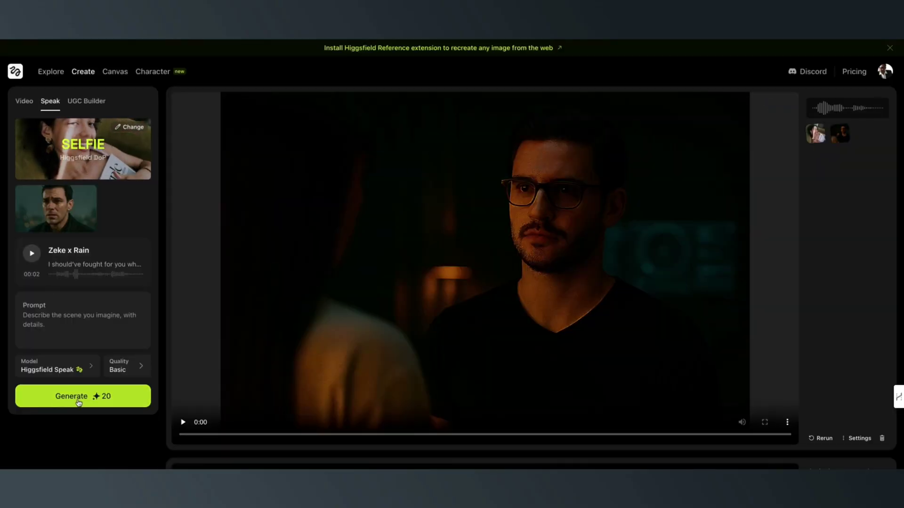
Step: Check the quality and model options, then generate the video with Higgsfield Speak at Basic quality
click(126, 370)
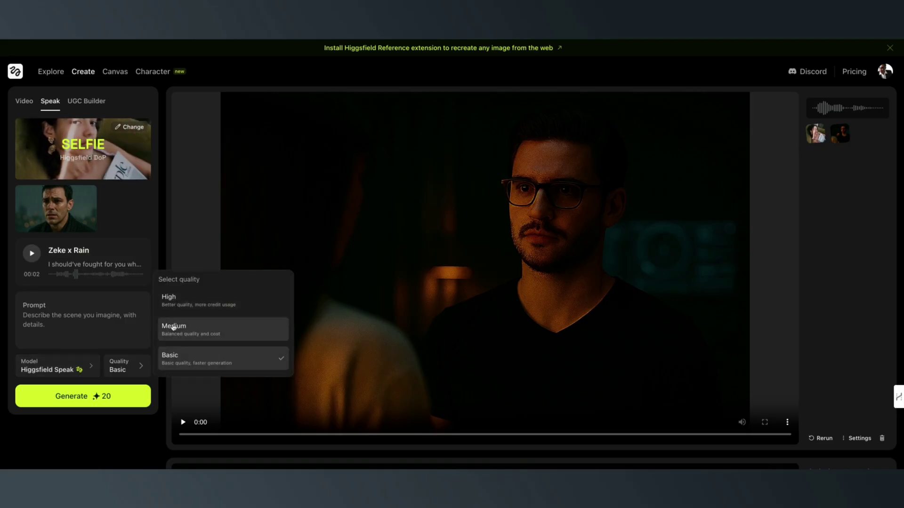
click(115, 427)
click(91, 372)
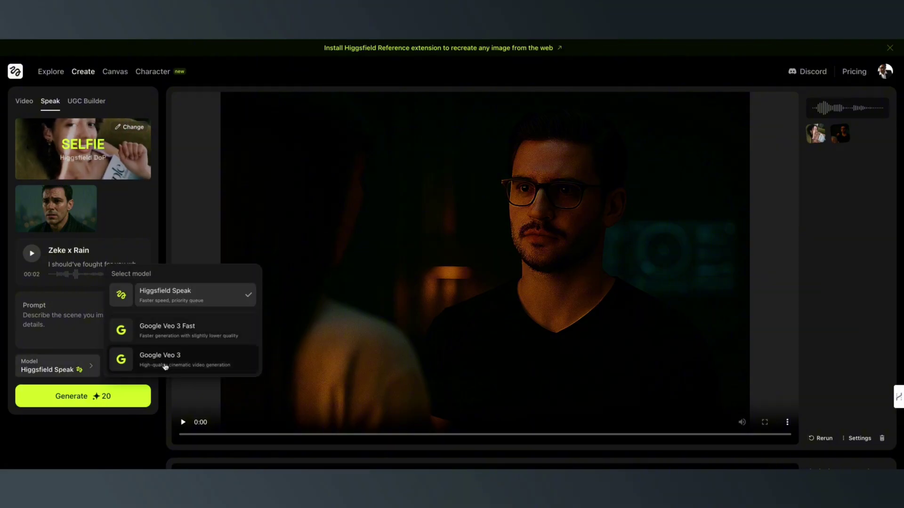
click(112, 445)
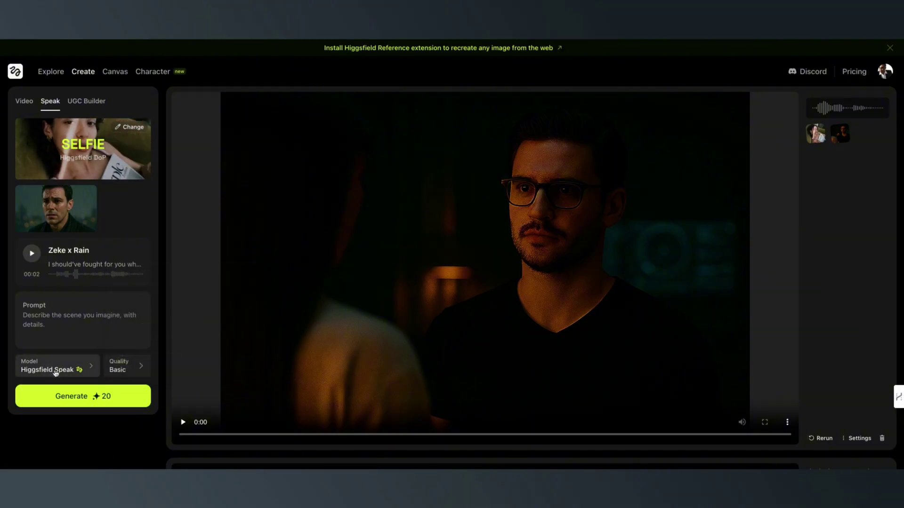
click(82, 401)
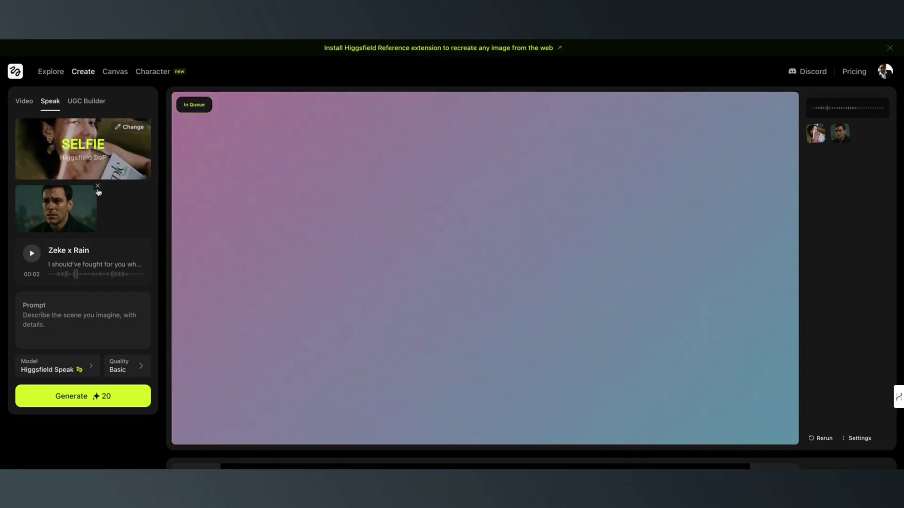
Step: Replace the character image with the woman at the dinner table and remove the Zeke x Rain audio
click(98, 187)
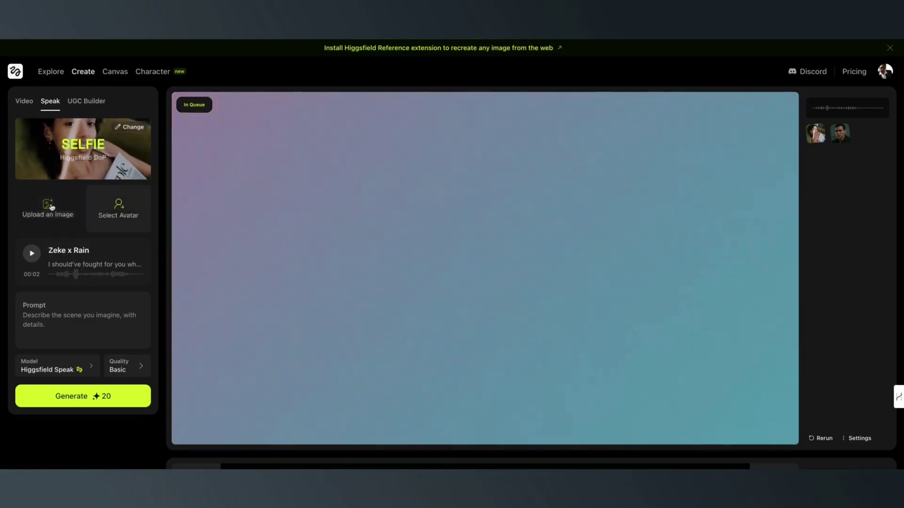
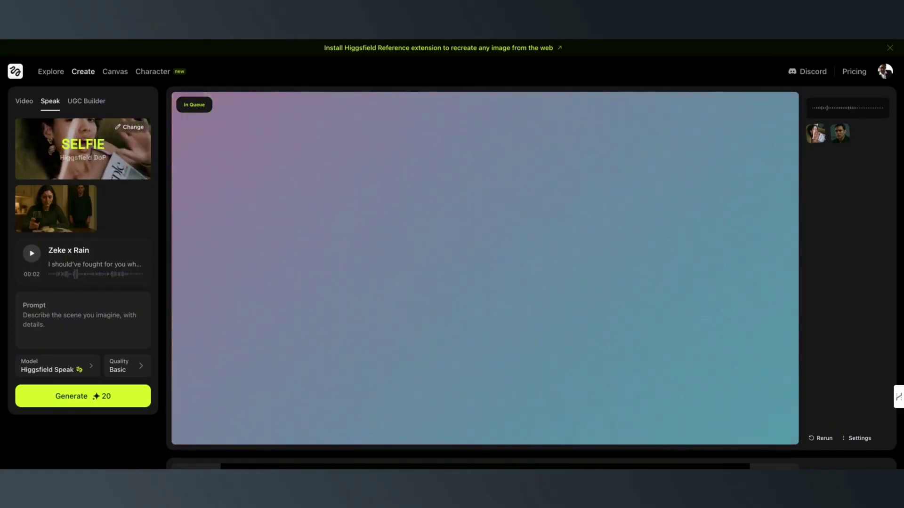
click(73, 270)
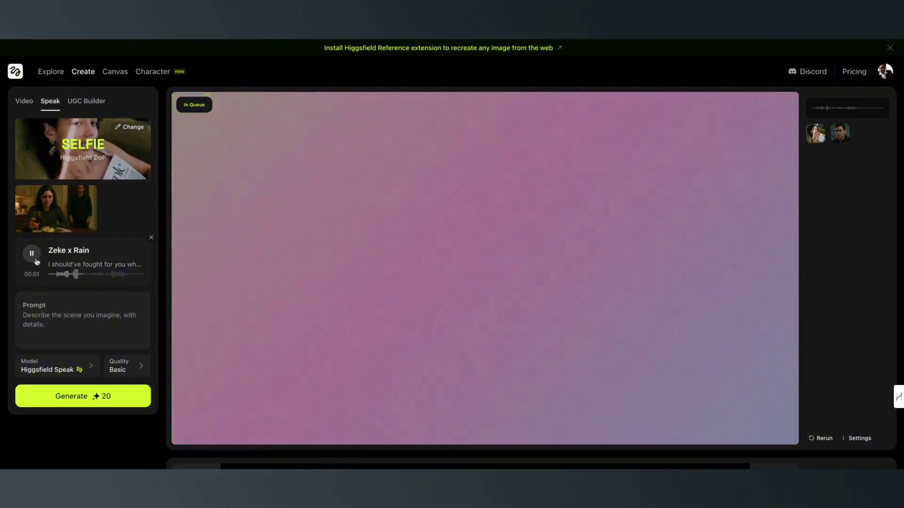
click(36, 260)
click(151, 237)
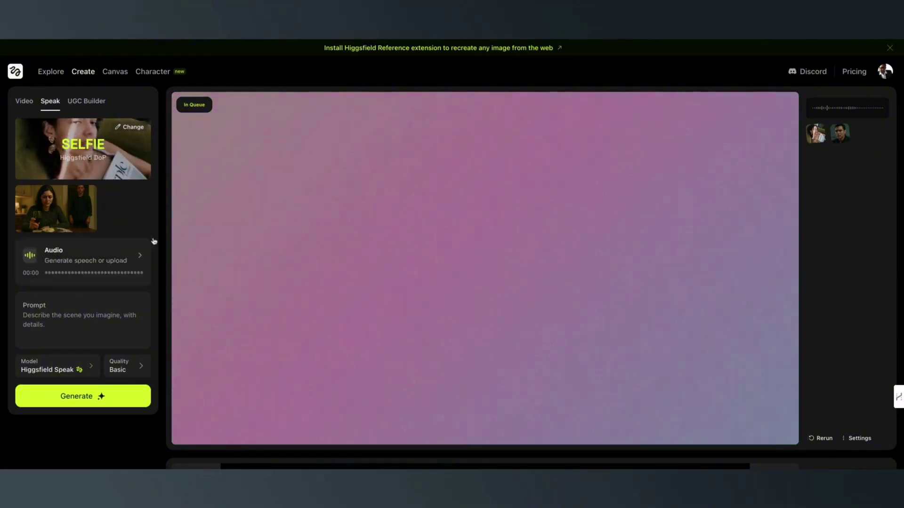
Step: Start a new speech audio, remove the Rain background sound and set the voice to Jessa
click(118, 252)
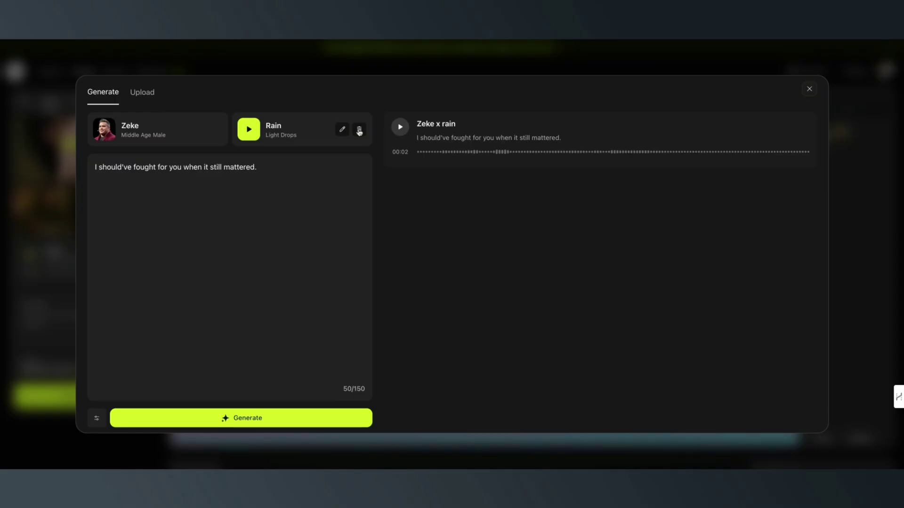
click(359, 131)
click(162, 142)
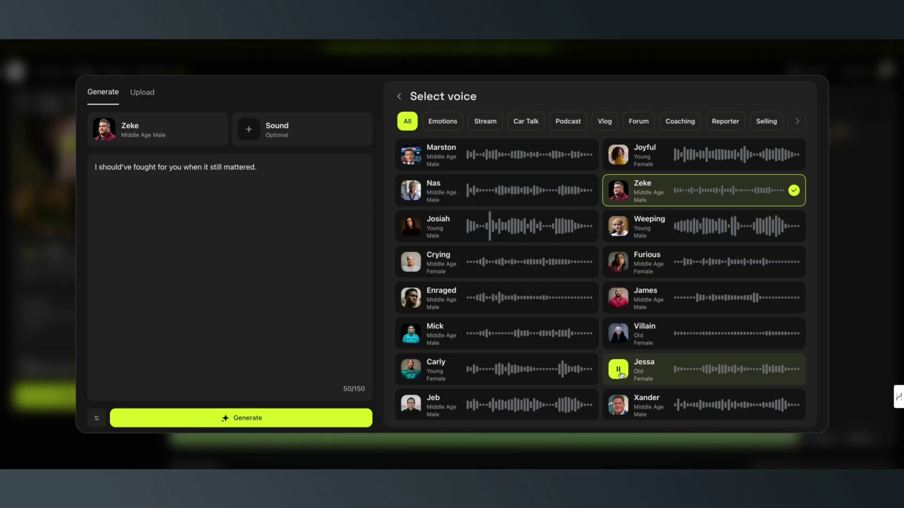
click(650, 369)
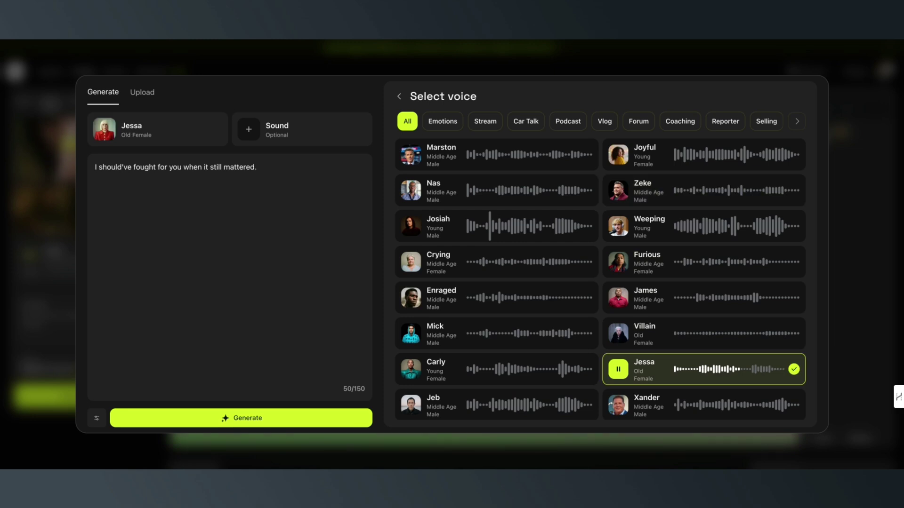
Step: Replace the script with "I didn't mean to become my mother.", generate the speech and use it as the video's audio
triple_click(209, 168)
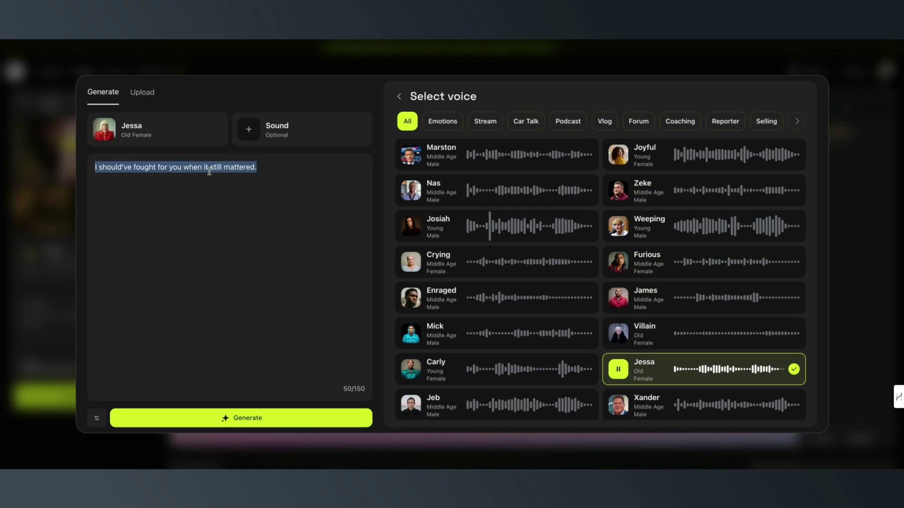
text(I didn't mean to become my mother.)
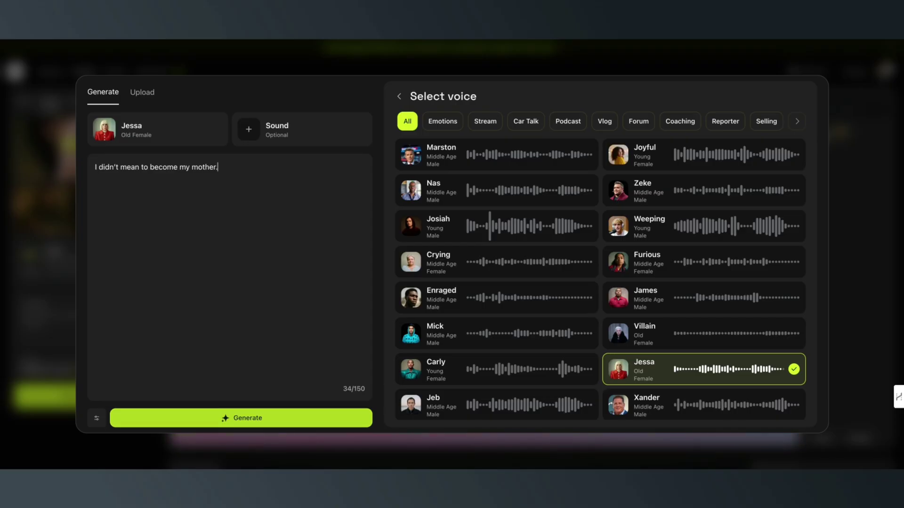
click(241, 419)
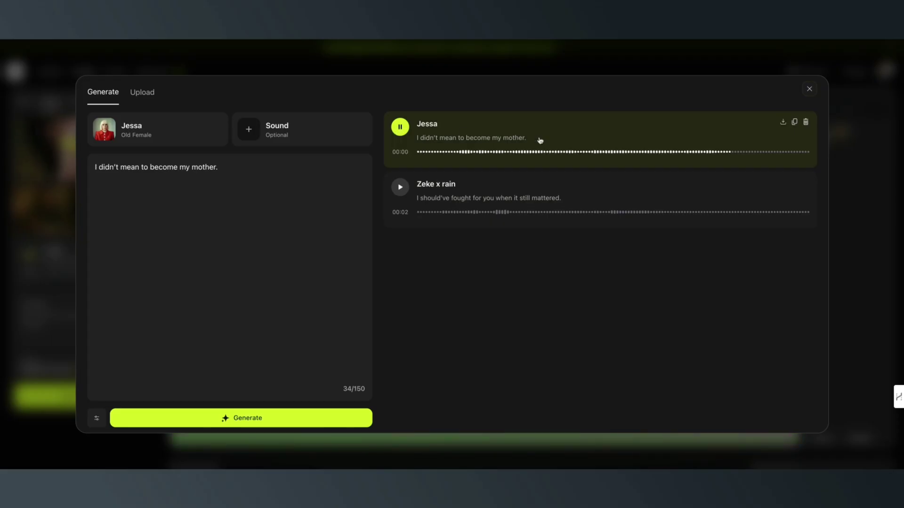
click(590, 141)
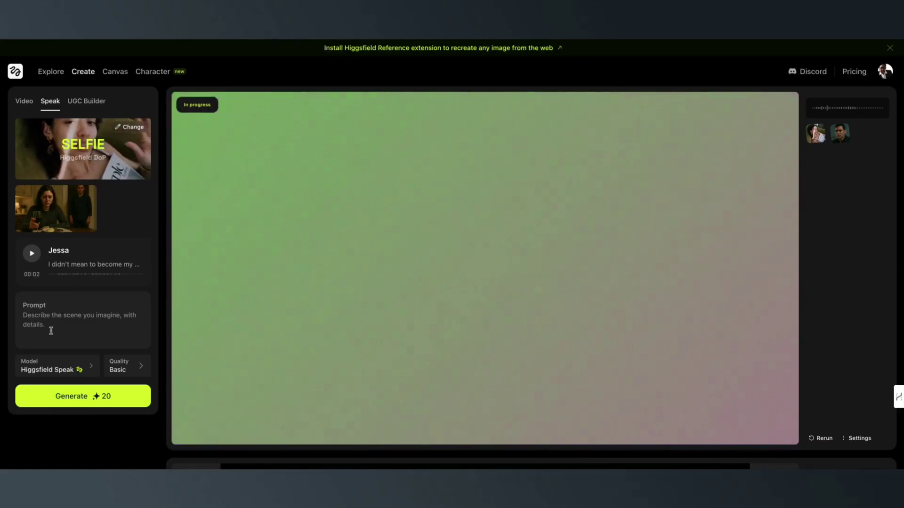
Step: Enter the scene prompt "she starts to cry and feel sad" and generate the video
click(51, 311)
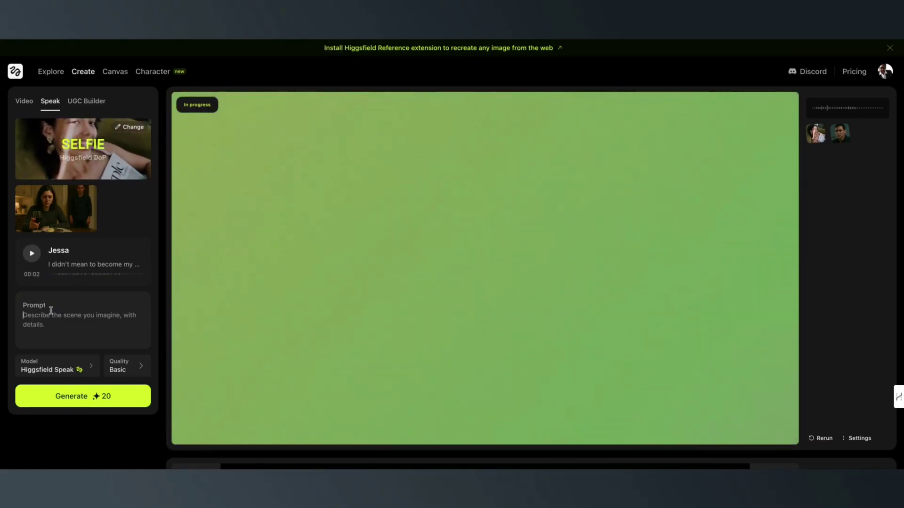
text(she star)
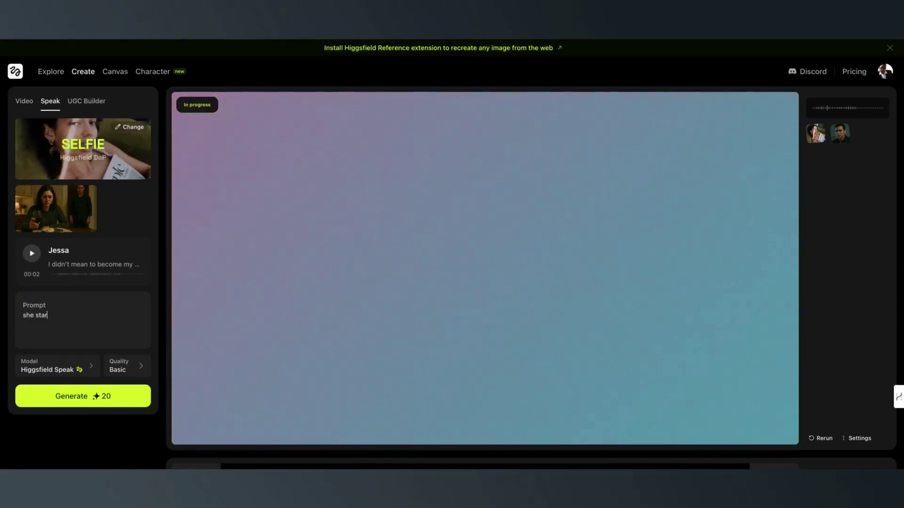
text(ts to cr)
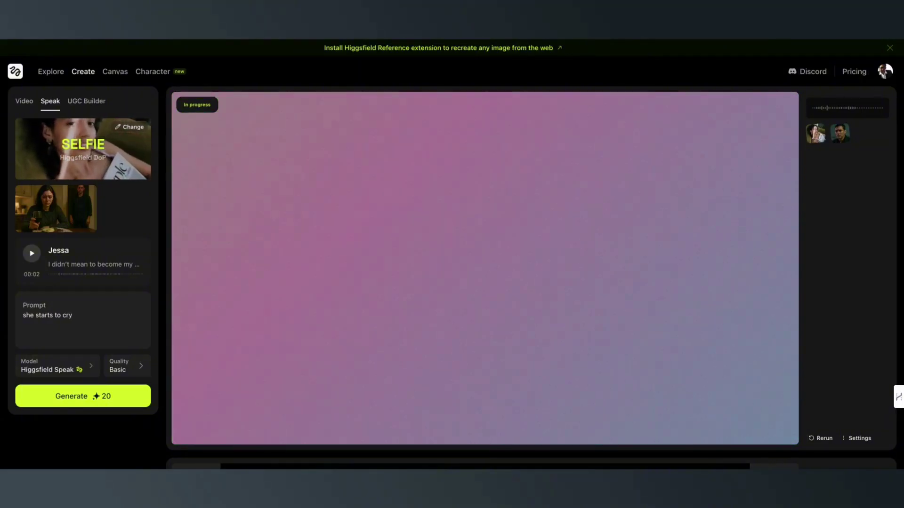
text(y)
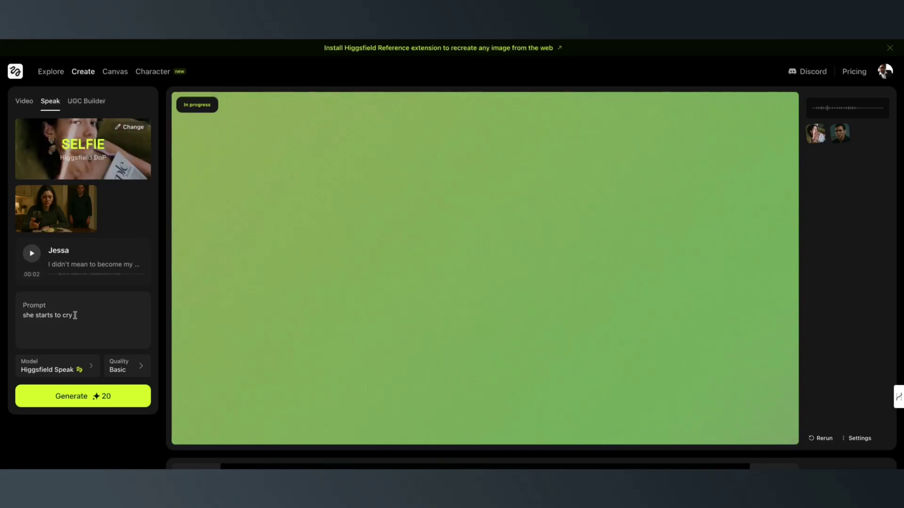
double_click(66, 314)
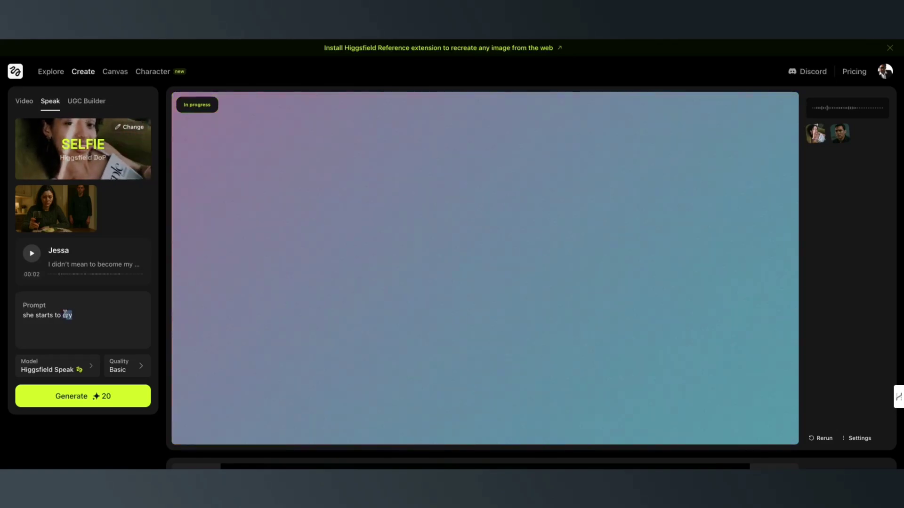
click(85, 323)
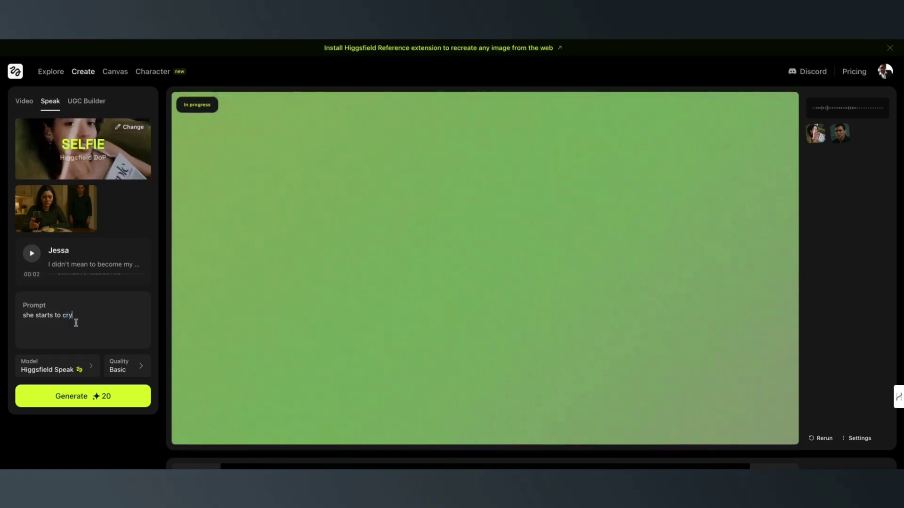
text(and feel sad)
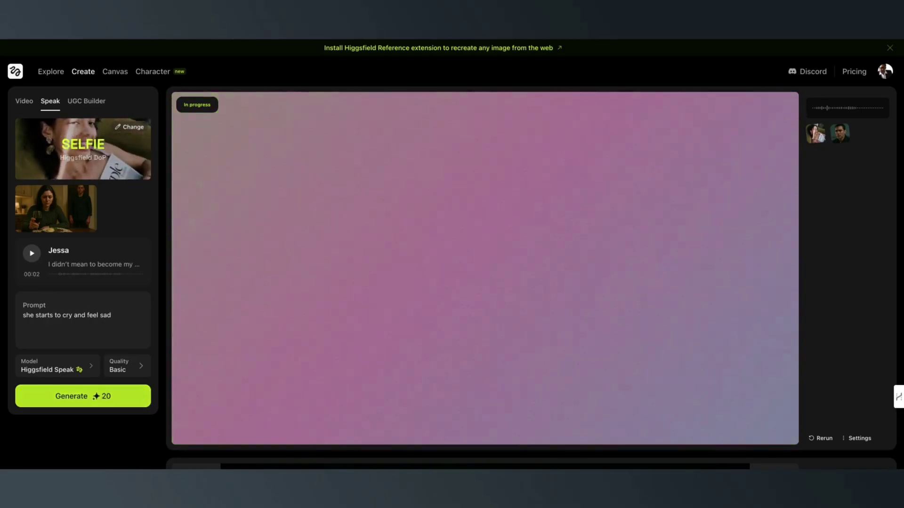
click(95, 394)
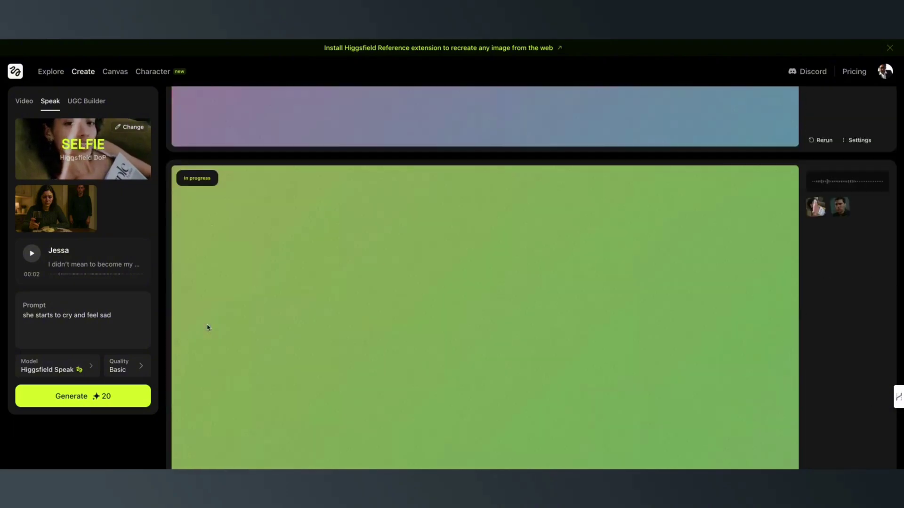
Step: Replace the character image with the woman beside the window and remove the Jessa audio
scroll(209, 329, down, 8)
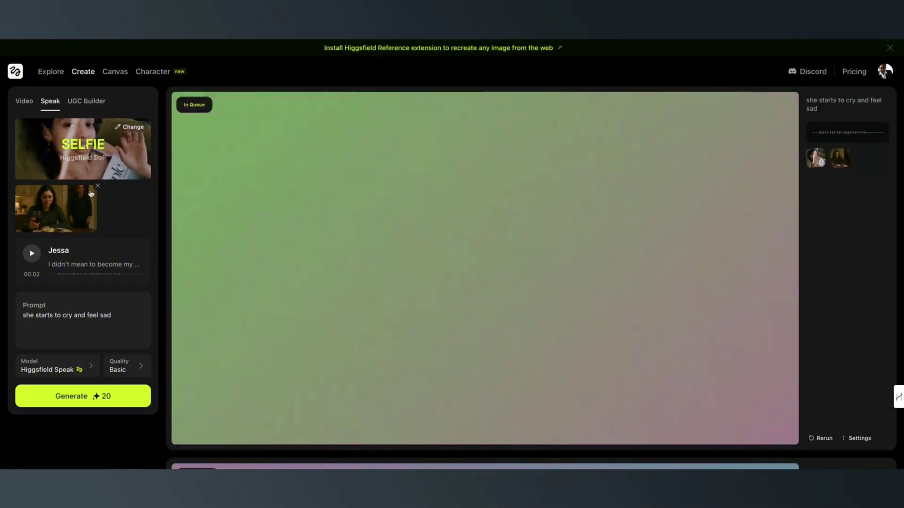
click(97, 187)
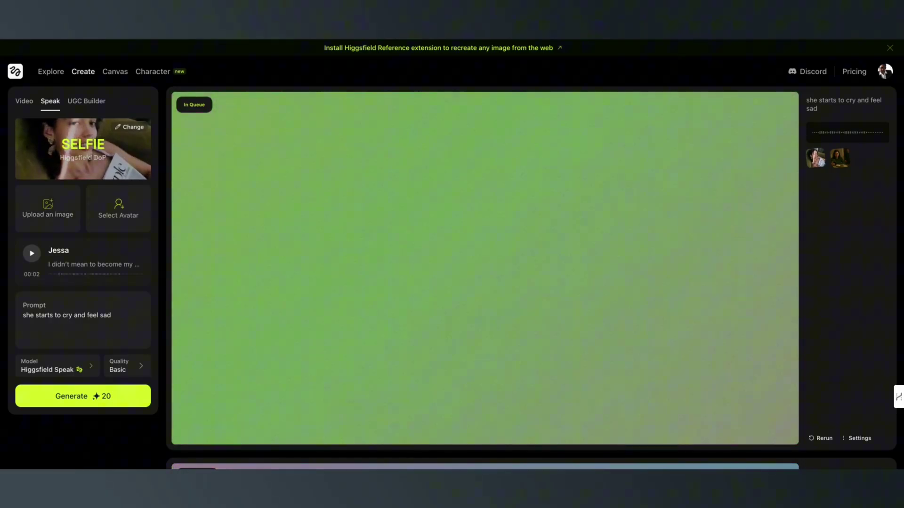
double_click(101, 239)
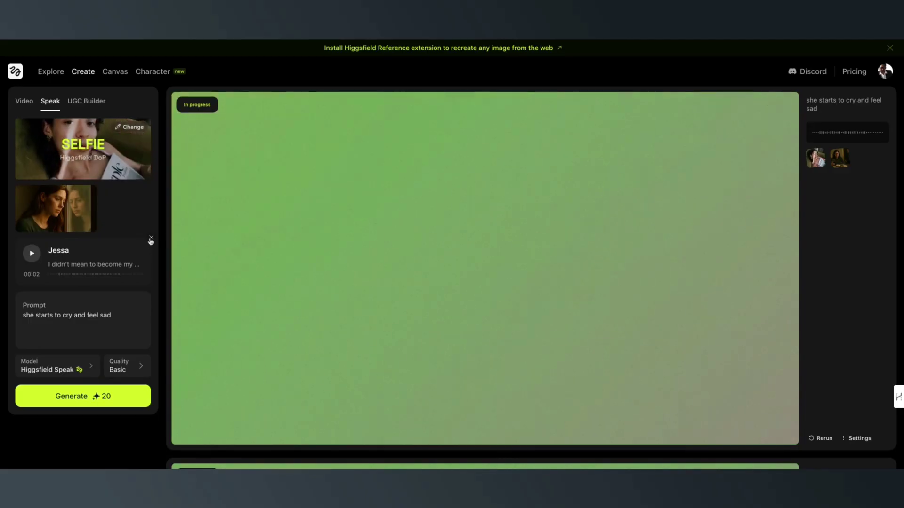
click(150, 239)
Step: Start another speech audio and change the voice from Jessa to Crying
click(150, 262)
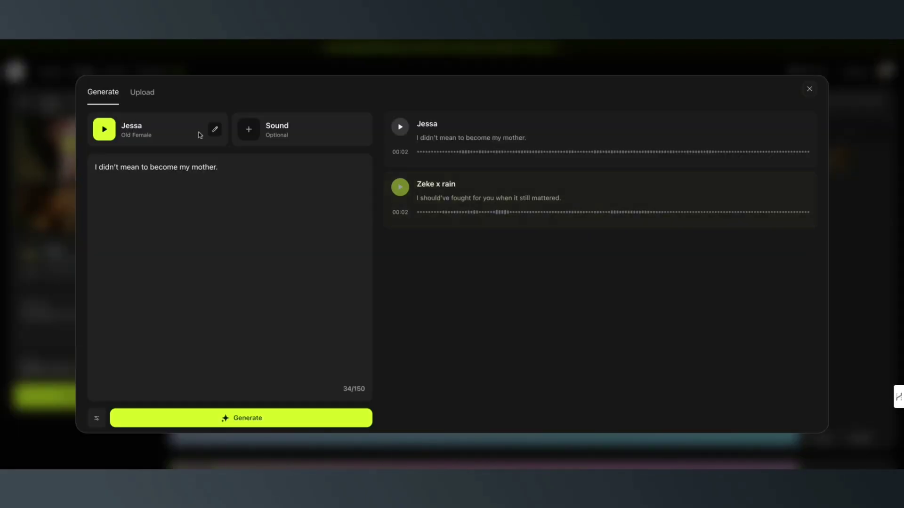
click(215, 129)
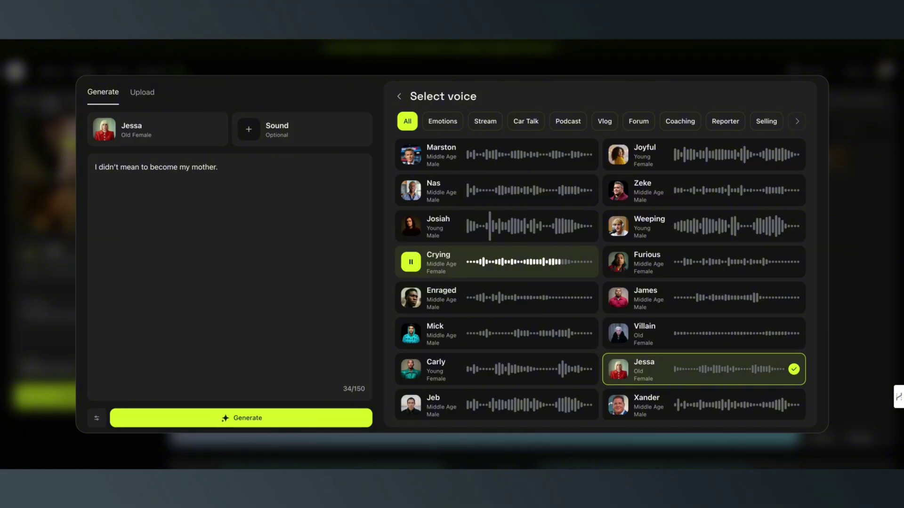
click(482, 262)
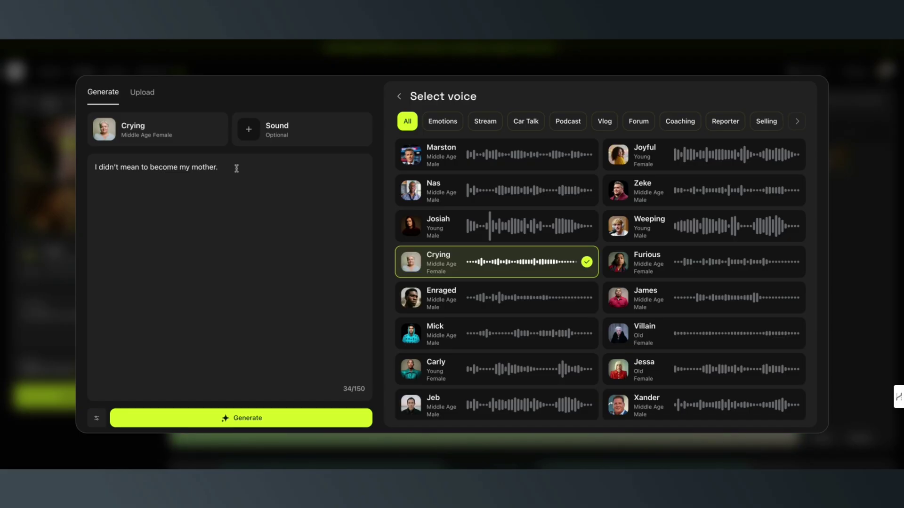
Step: Replace the speech script with "You can't just leave me, you're tyearing me up inside.", generate it in the Crying voice and preview it
drag(231, 168, 73, 159)
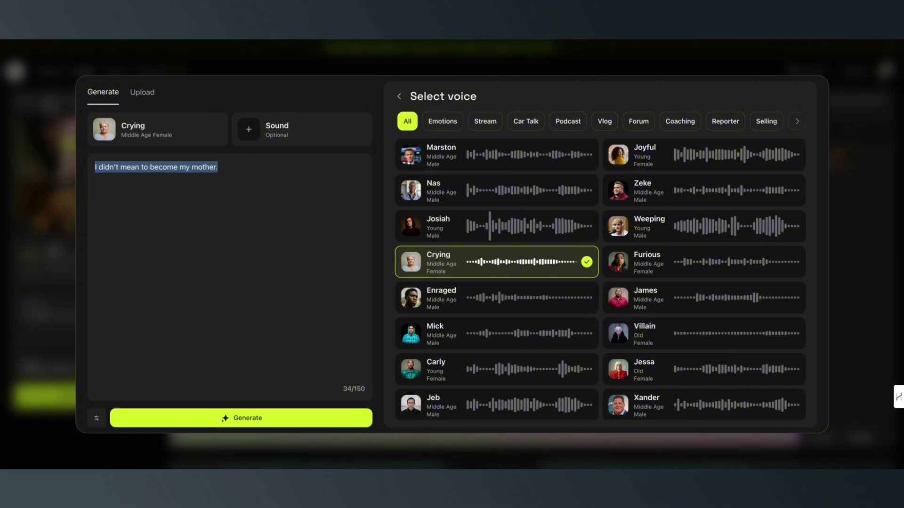
text(You)
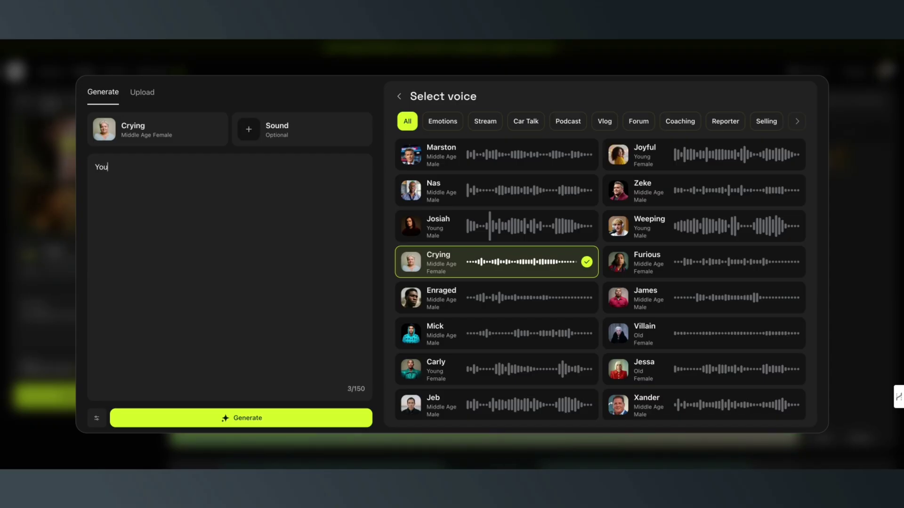
text( can't )
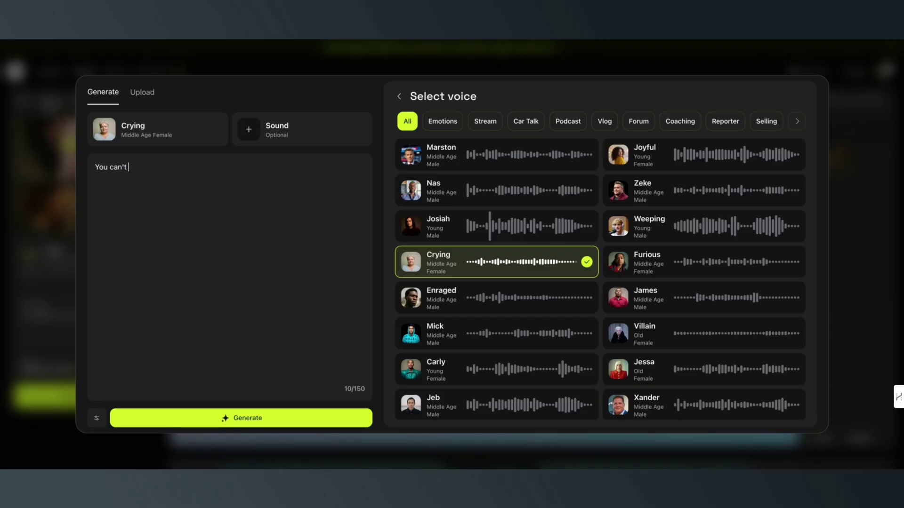
text(just leave m)
text(e, you)
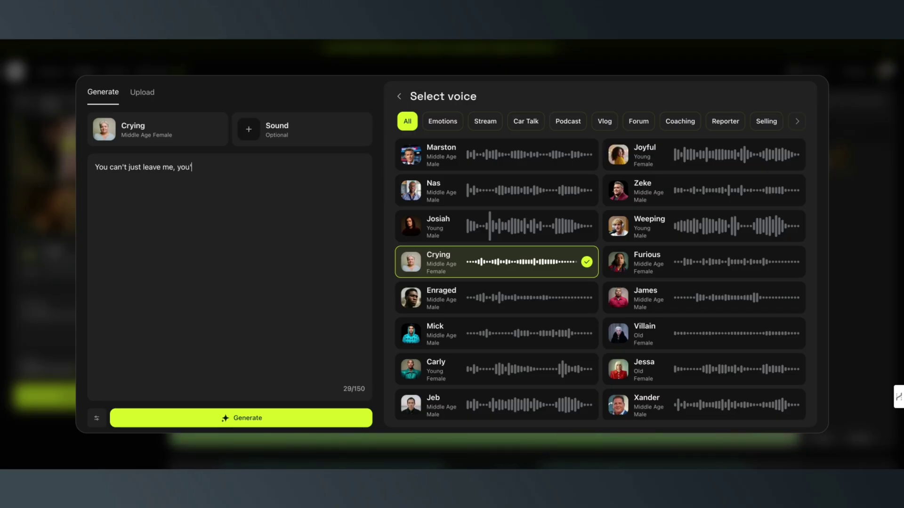
text('re tyear)
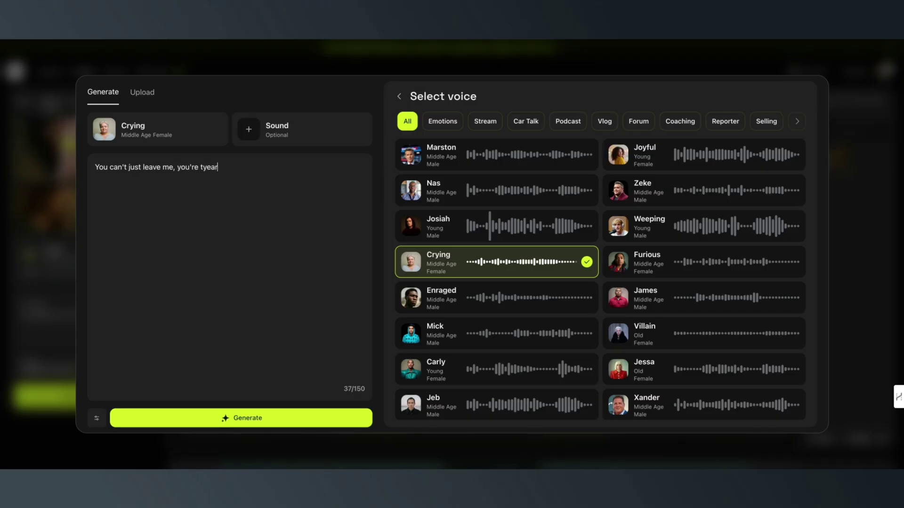
text(ing me up inside.)
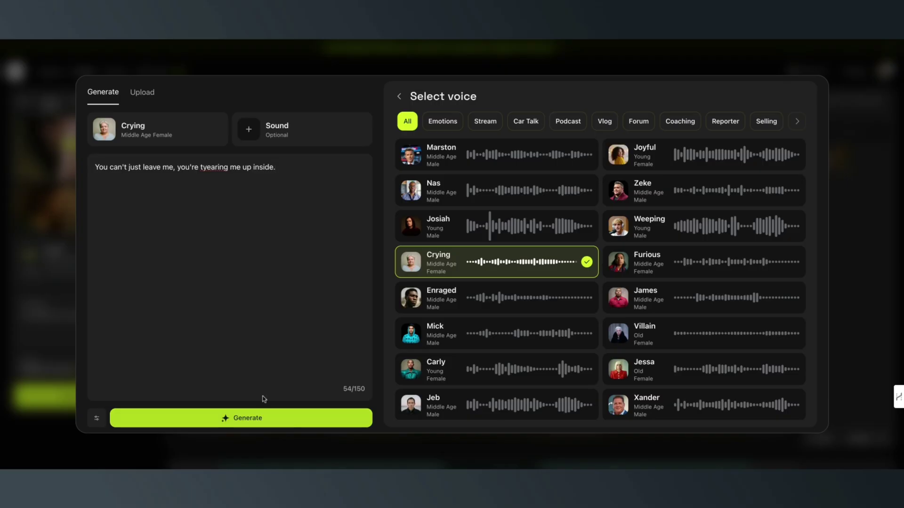
click(261, 420)
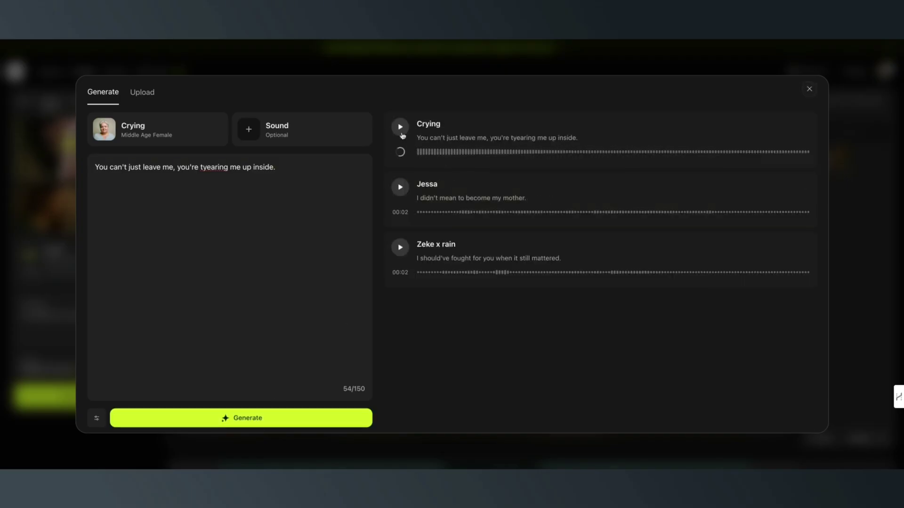
click(400, 127)
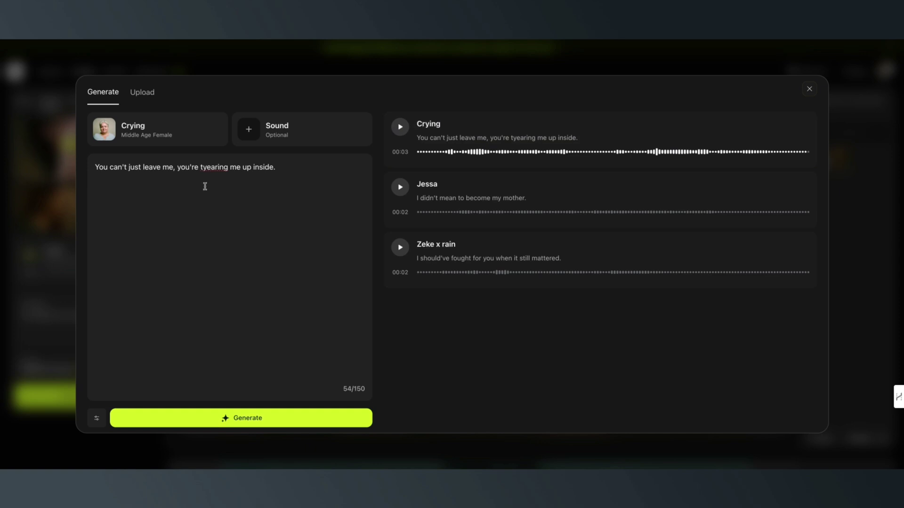
Step: Correct "tyearing" to "tearing" in the script, generate the speech again and use the new Crying clip as the video's audio
click(202, 167)
key(Delete)
click(242, 420)
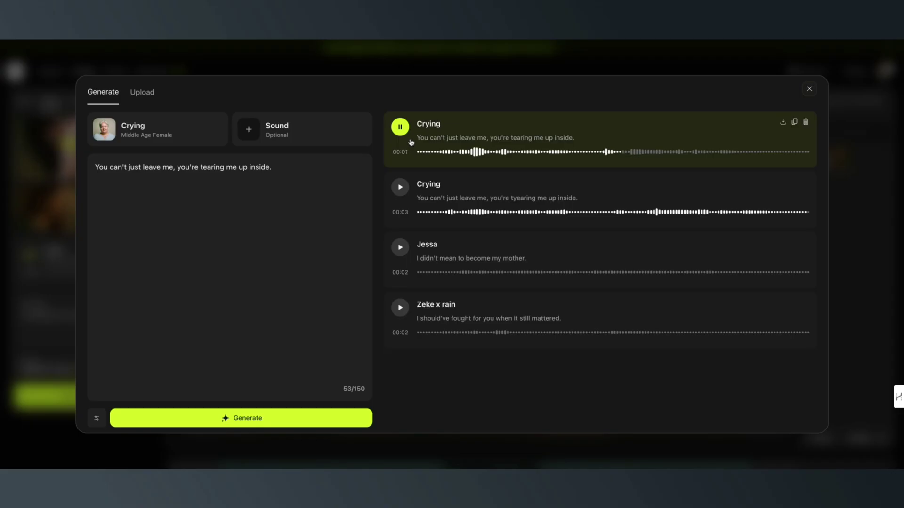
click(504, 141)
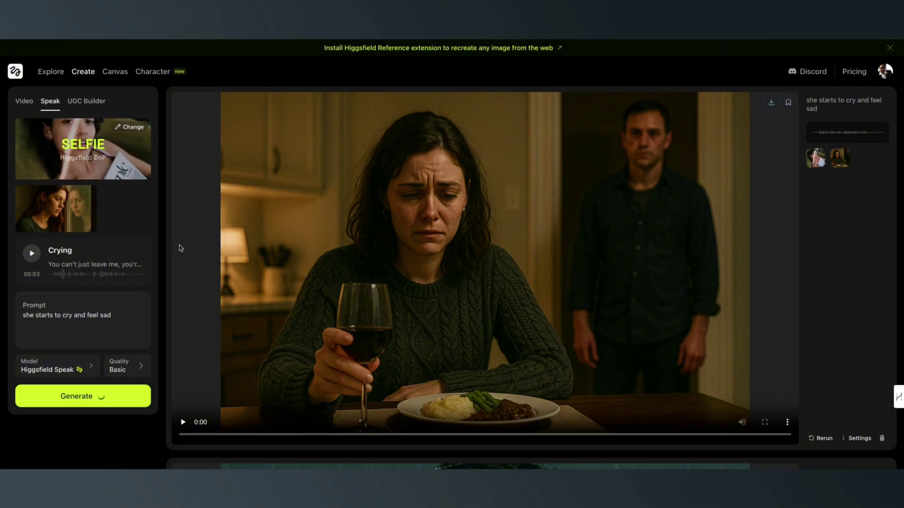
Step: Review the finished videos of the man in the rain and the woman with the wine glass, replaying the woman's several times
scroll(532, 278, down, 4)
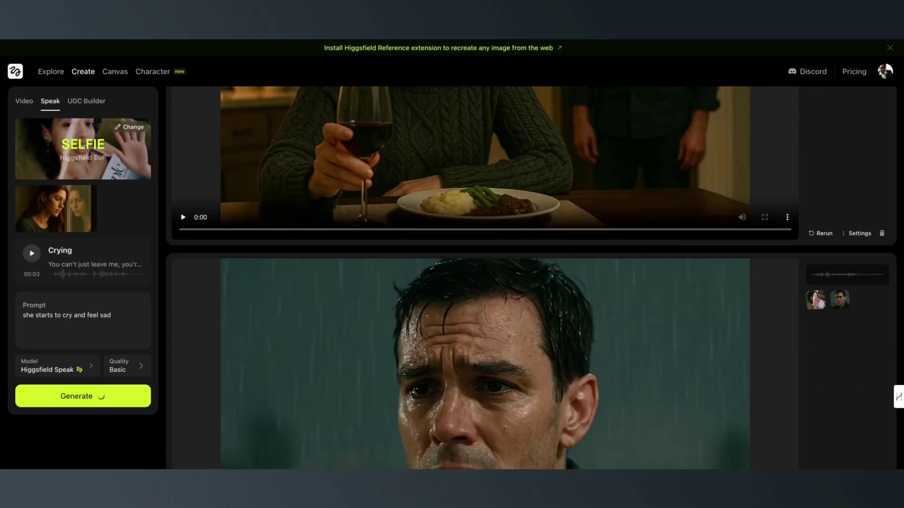
scroll(531, 278, down, 2)
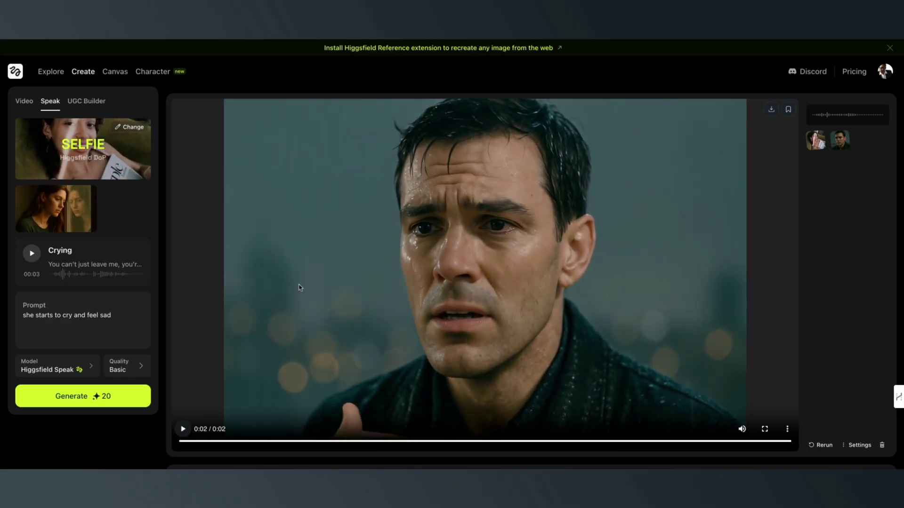
scroll(299, 287, up, 7)
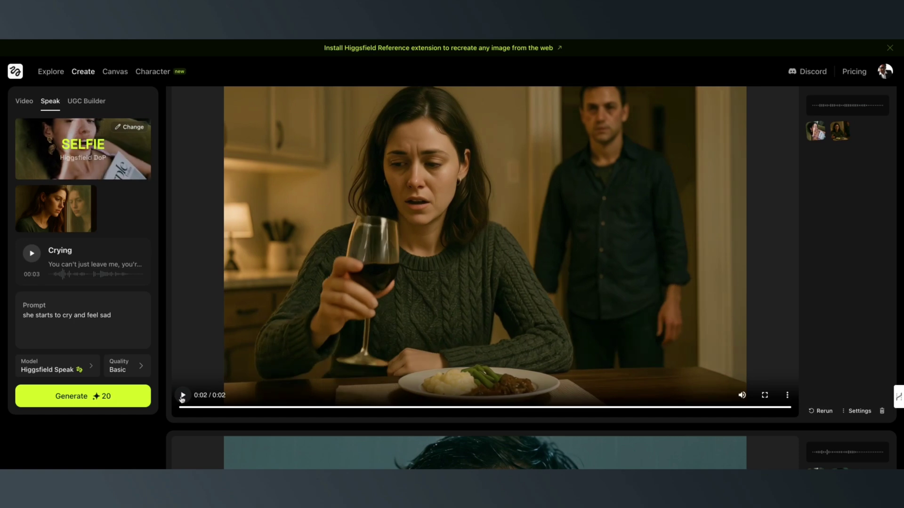
key(space)
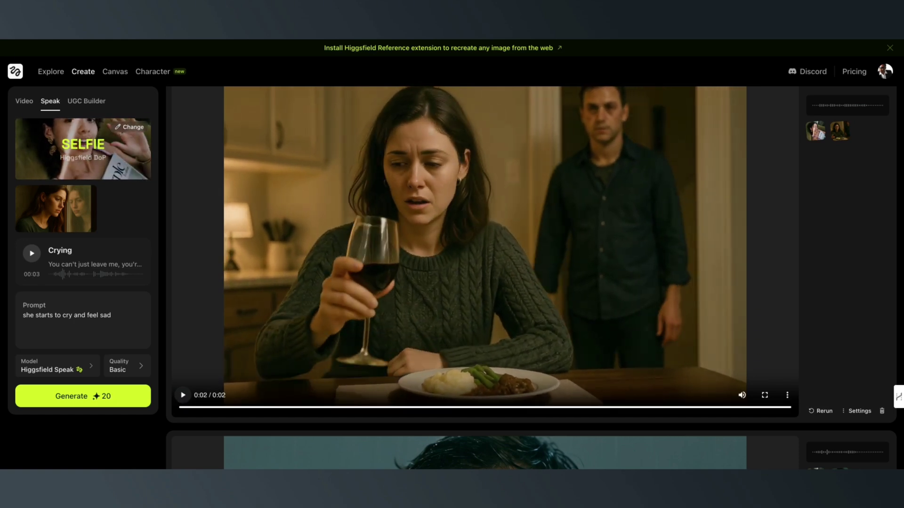
key(space)
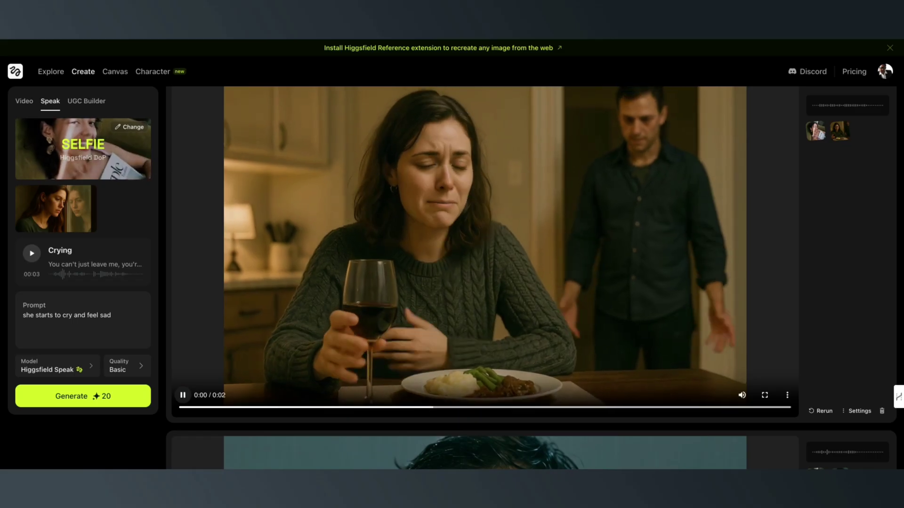
key(space)
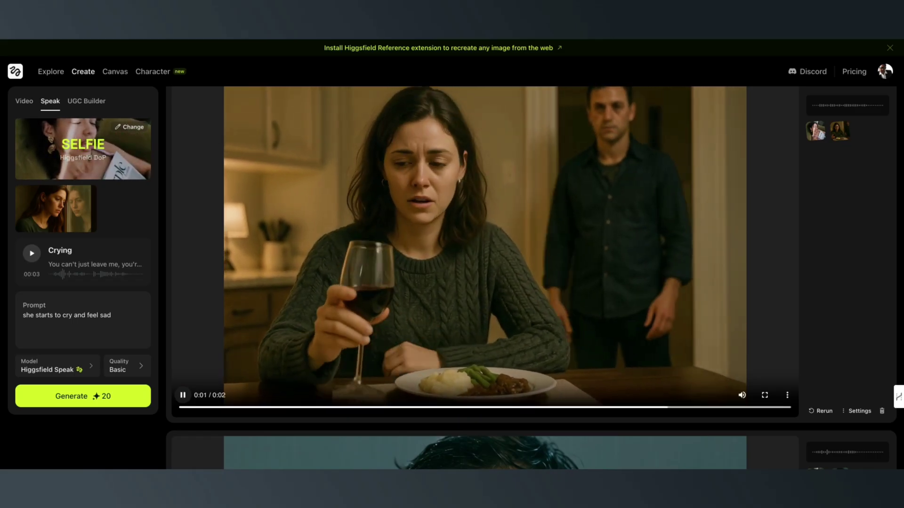
key(space)
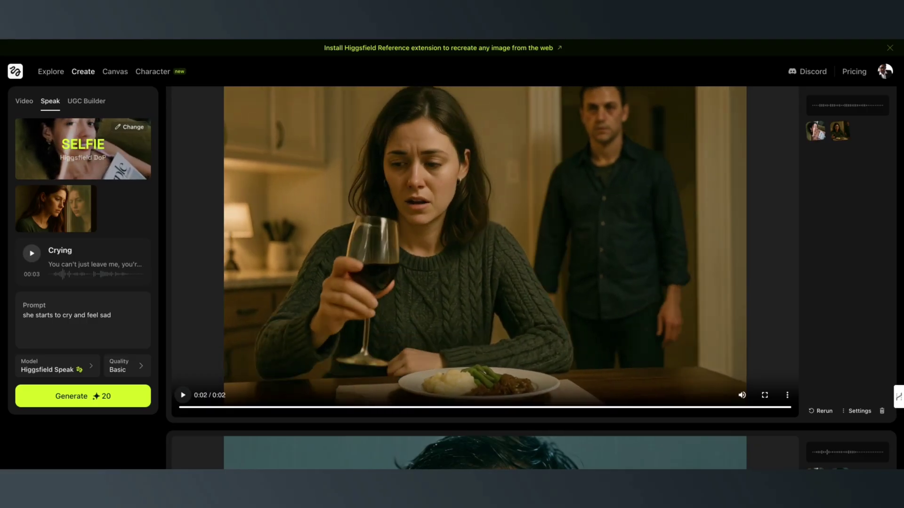
key(space)
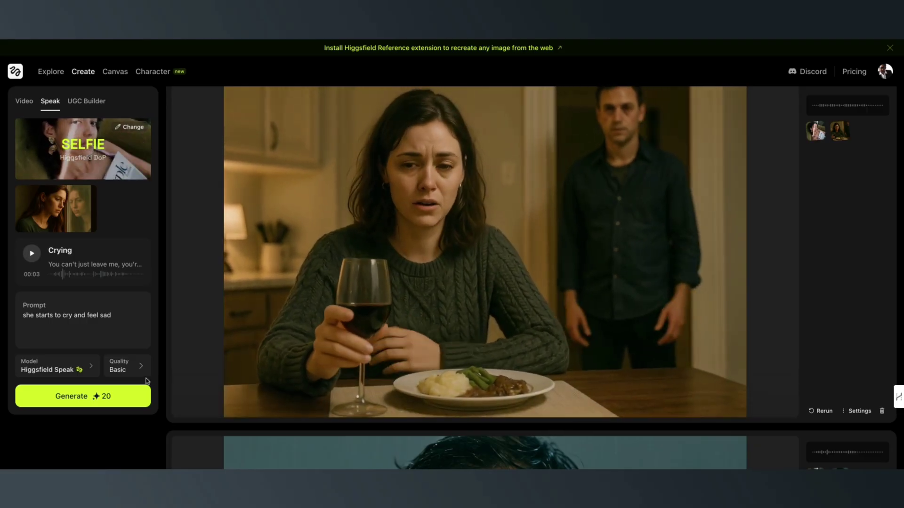
Step: Go back to the video of the man in the rain and play it again
scroll(270, 347, down, 8)
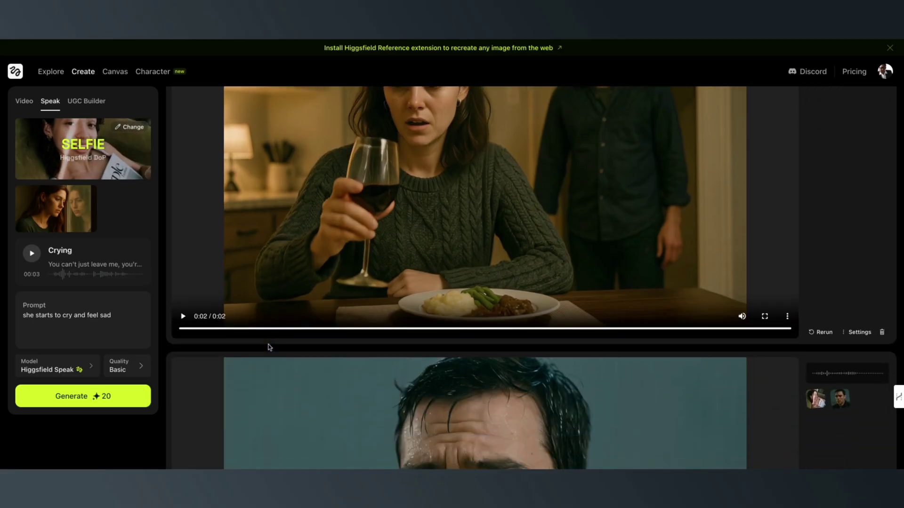
click(183, 377)
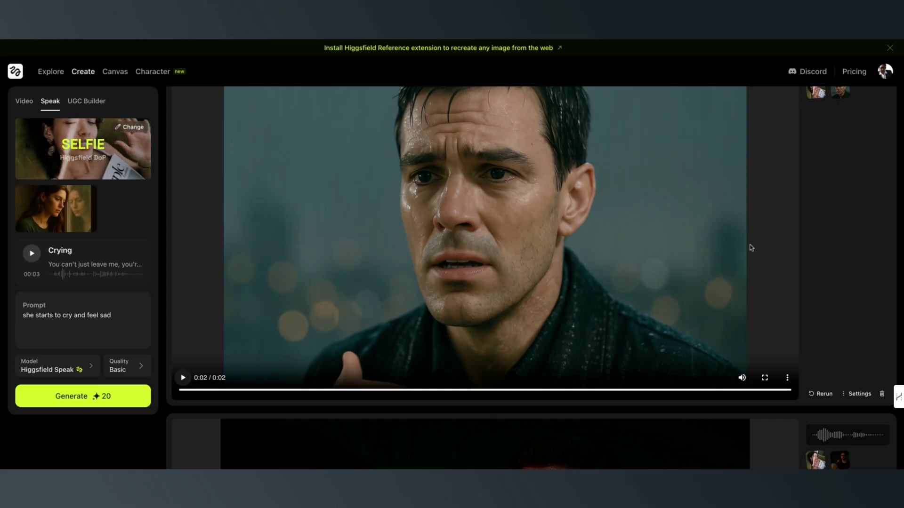
scroll(721, 268, up, 3)
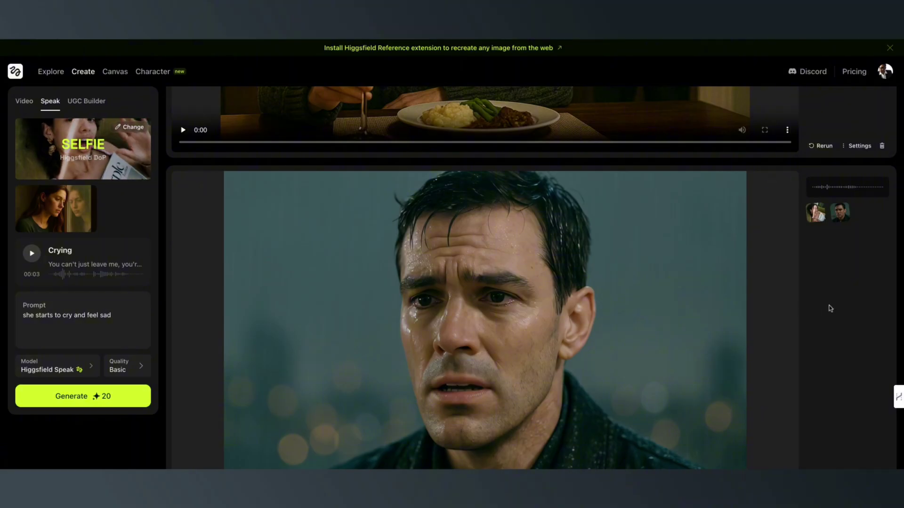
scroll(687, 294, up, 6)
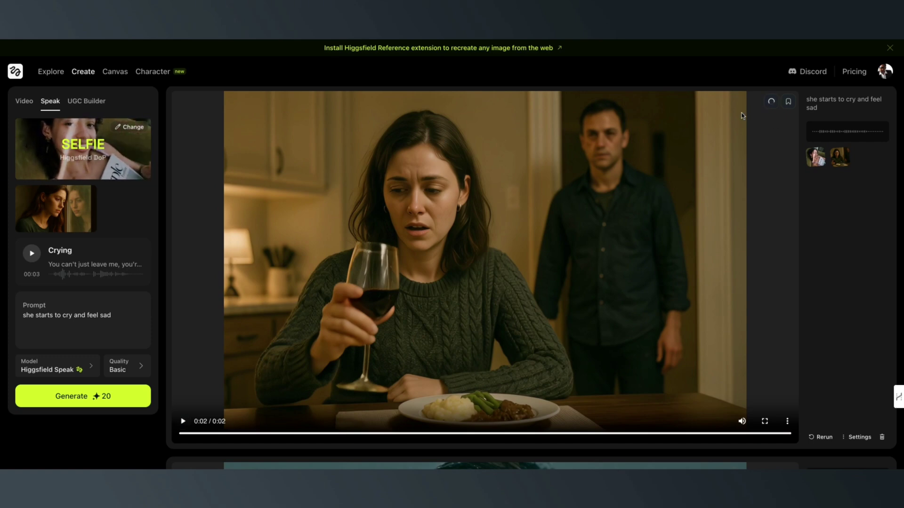
scroll(629, 200, up, 7)
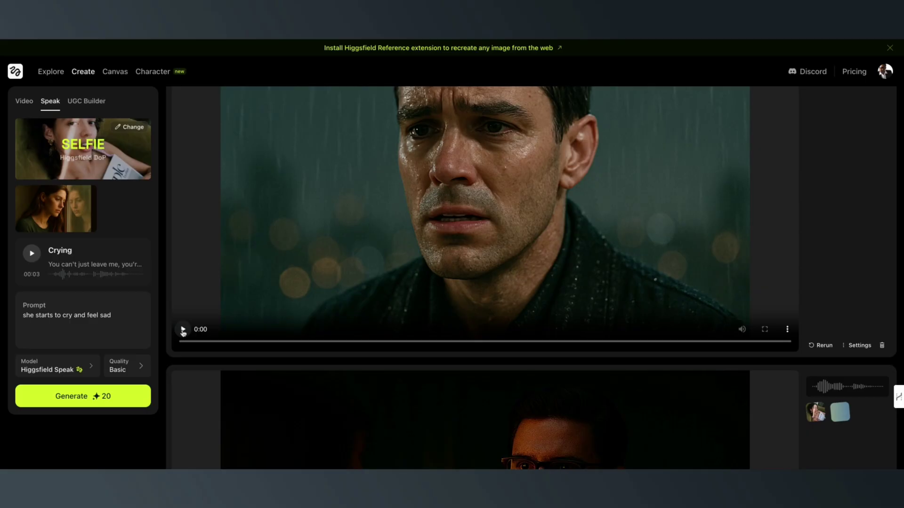
click(183, 330)
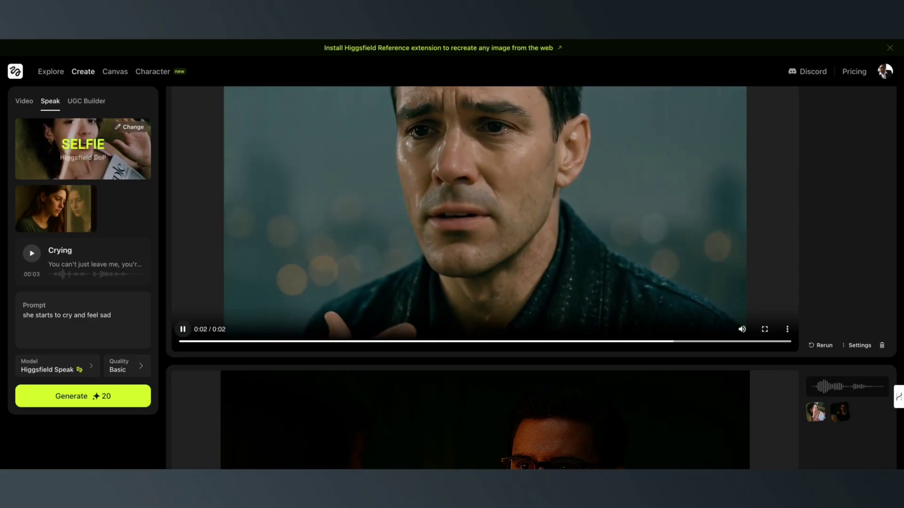
Step: Play the dialogue videos of the man with glasses and the concerned woman facing him, in conversation order
scroll(531, 278, down, 5)
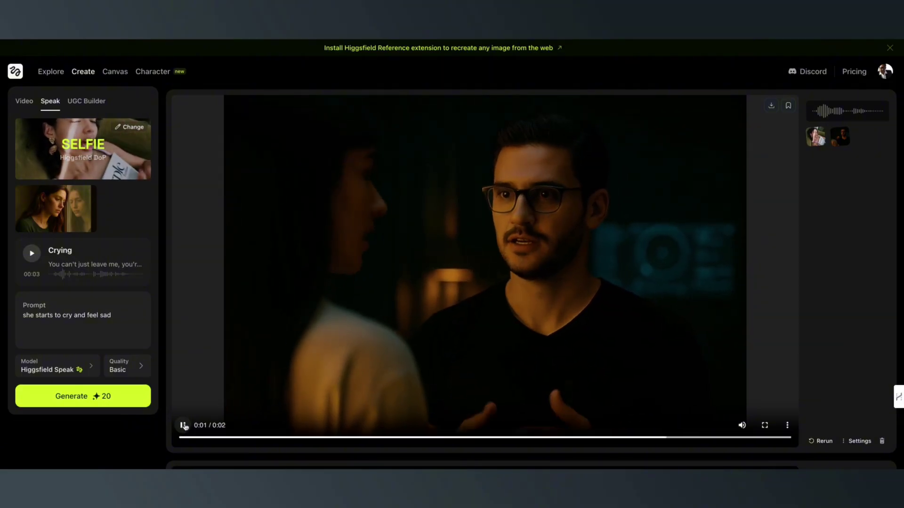
scroll(201, 281, down, 8)
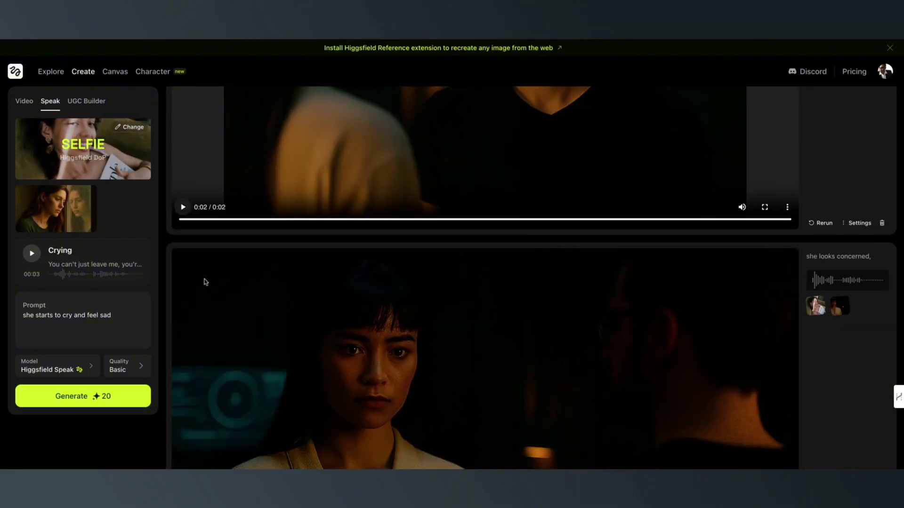
scroll(204, 282, down, 5)
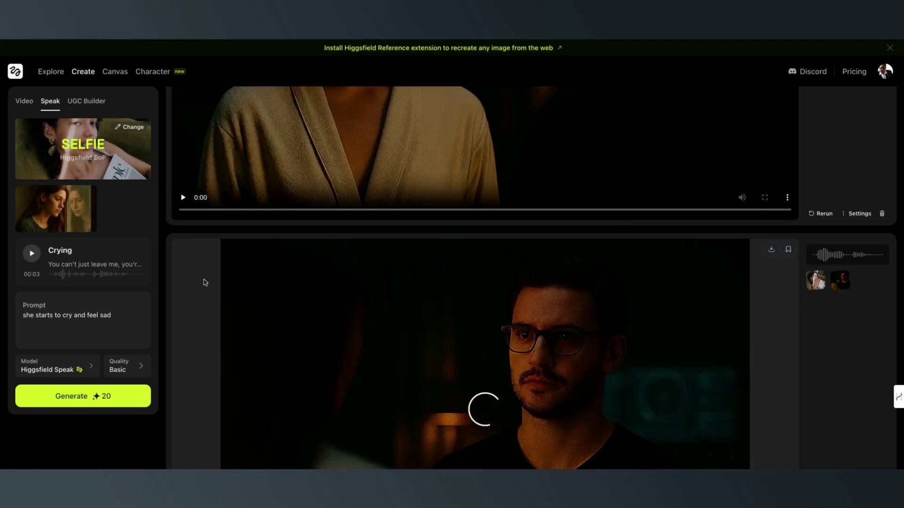
scroll(203, 281, down, 2)
scroll(203, 281, up, 2)
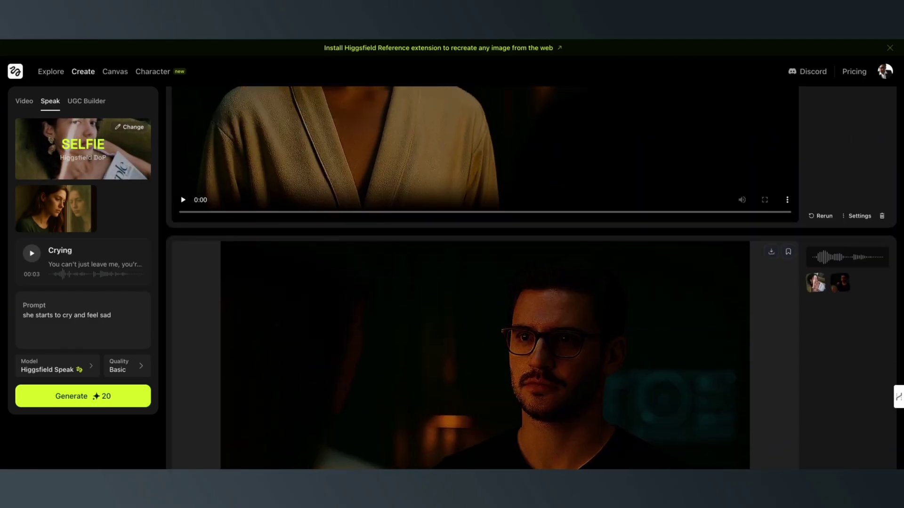
scroll(177, 389, up, 4)
click(182, 387)
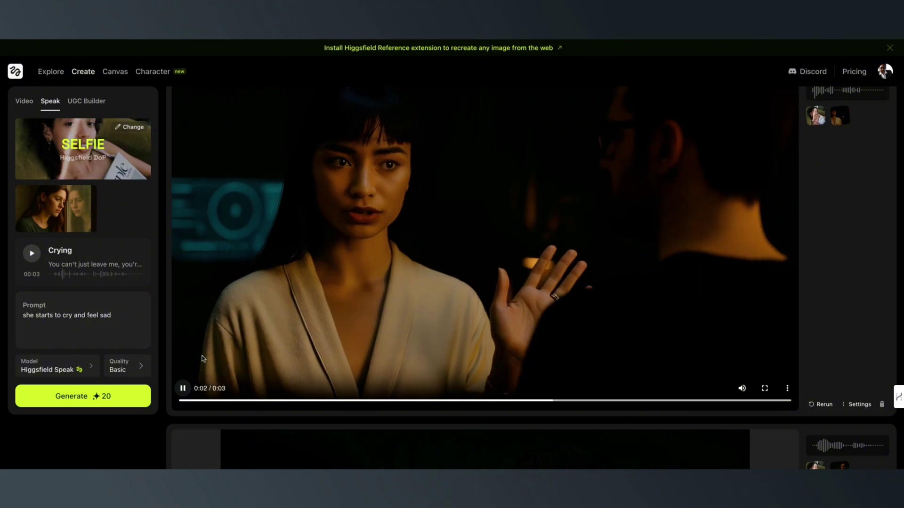
scroll(204, 362, down, 7)
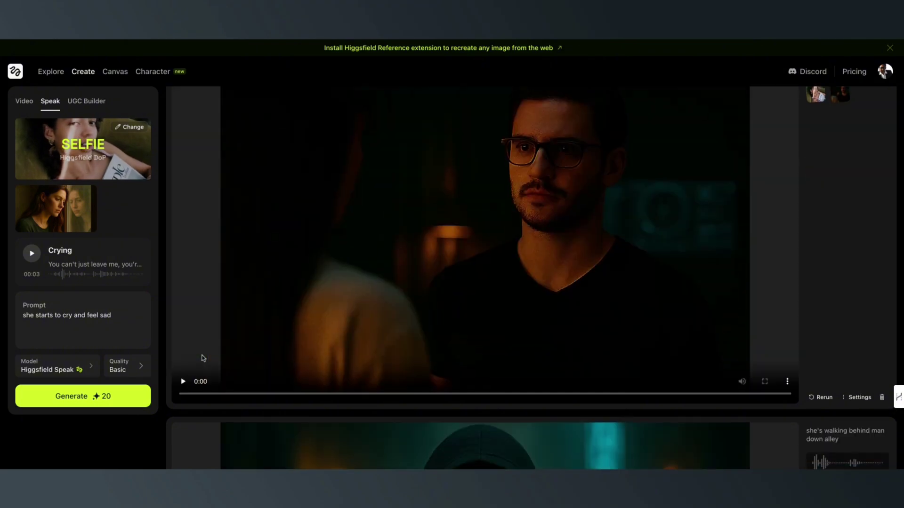
click(184, 382)
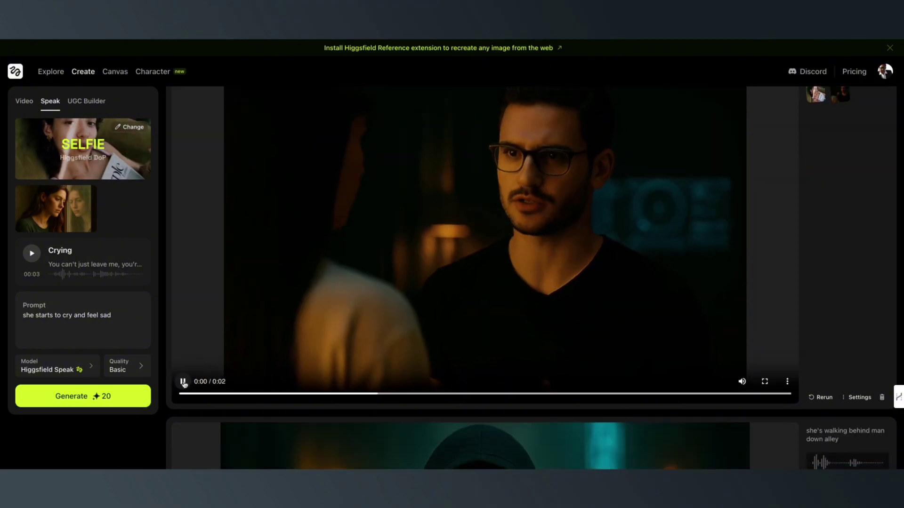
Step: Find the video of the hooded woman walking down the alley and play it
scroll(184, 371, down, 6)
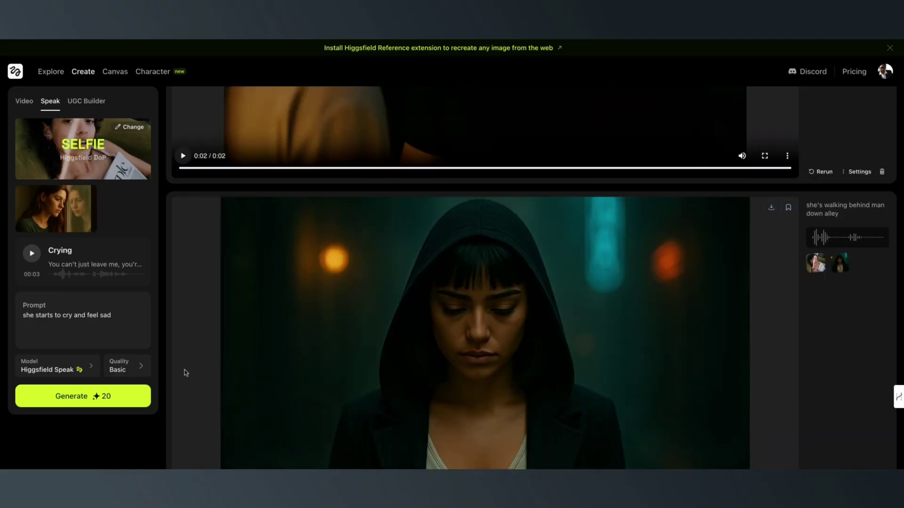
scroll(184, 366, down, 4)
scroll(179, 355, up, 2)
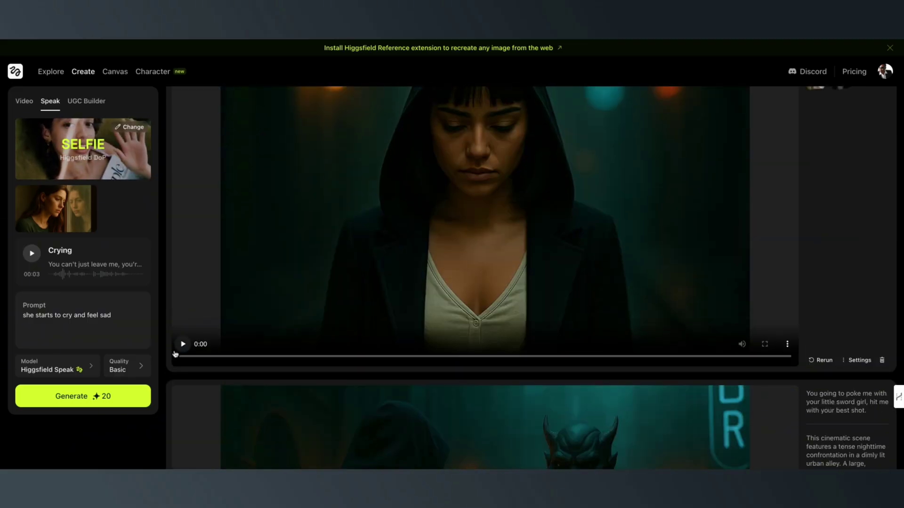
scroll(175, 377, up, 3)
scroll(188, 383, down, 2)
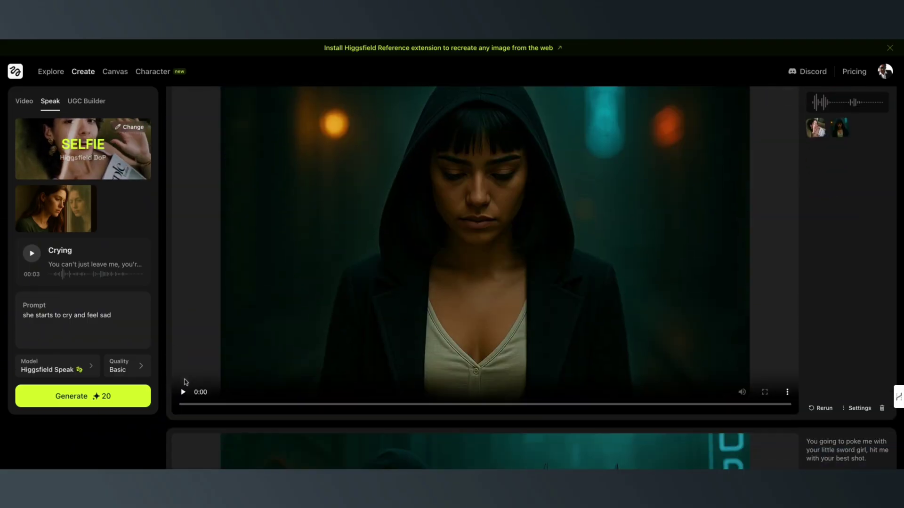
scroll(190, 375, up, 1)
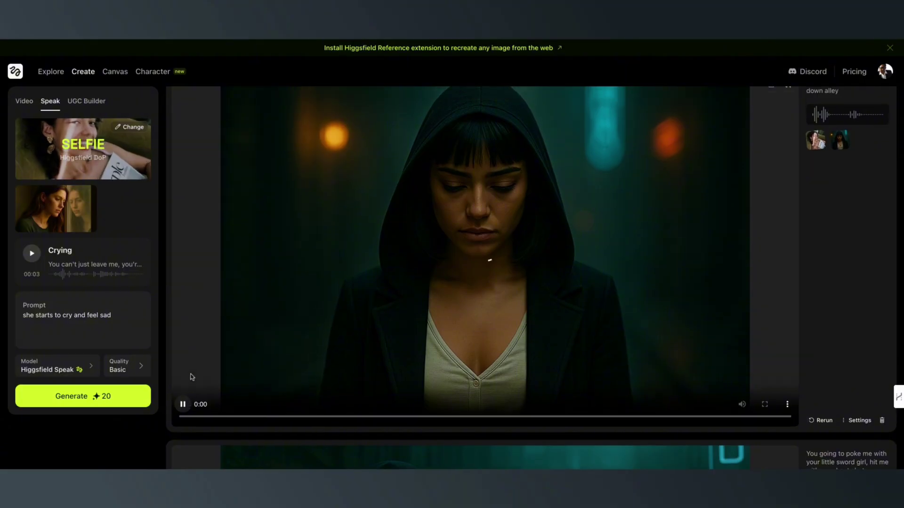
scroll(193, 375, up, 1)
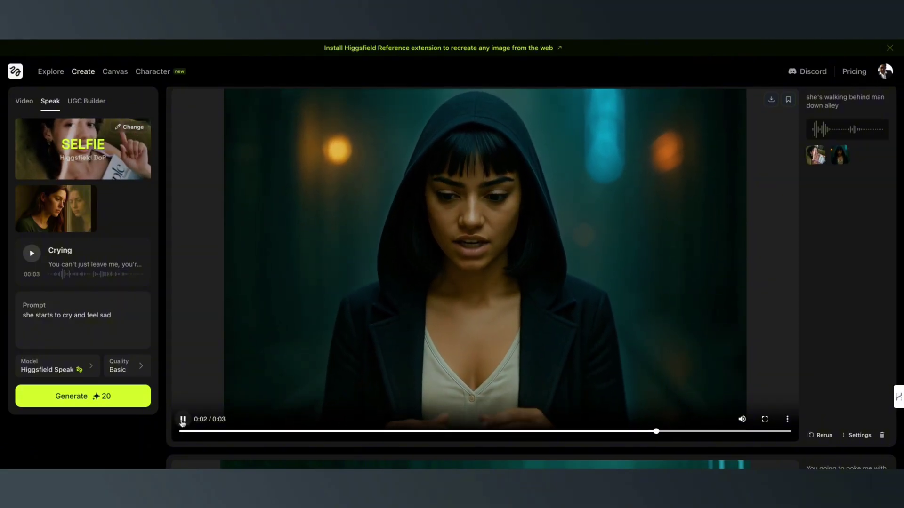
Step: Check the remaining results, including the video of the woman beside the window, and return to the Explore home page
scroll(218, 364, down, 5)
scroll(218, 363, down, 15)
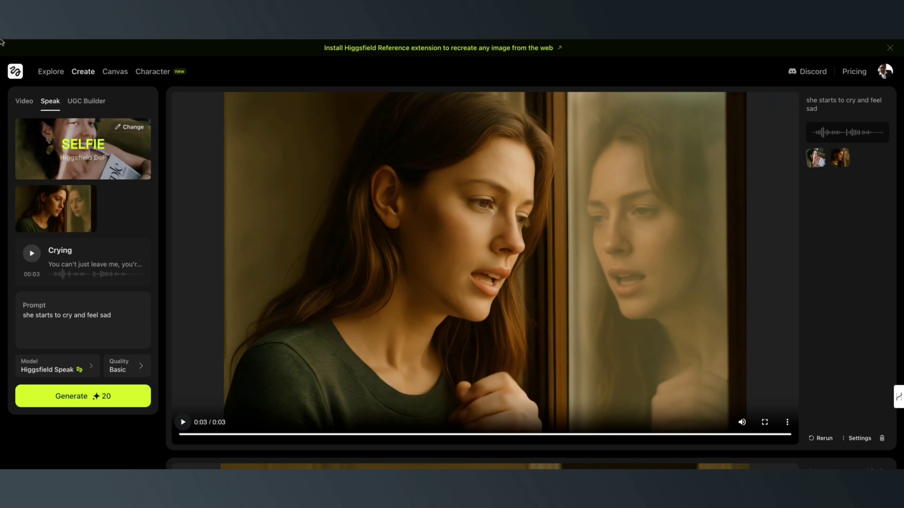
click(17, 74)
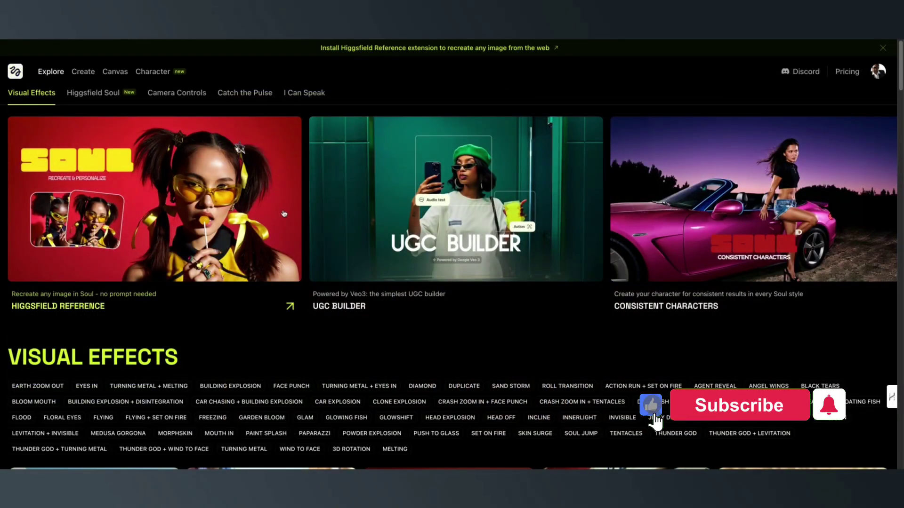